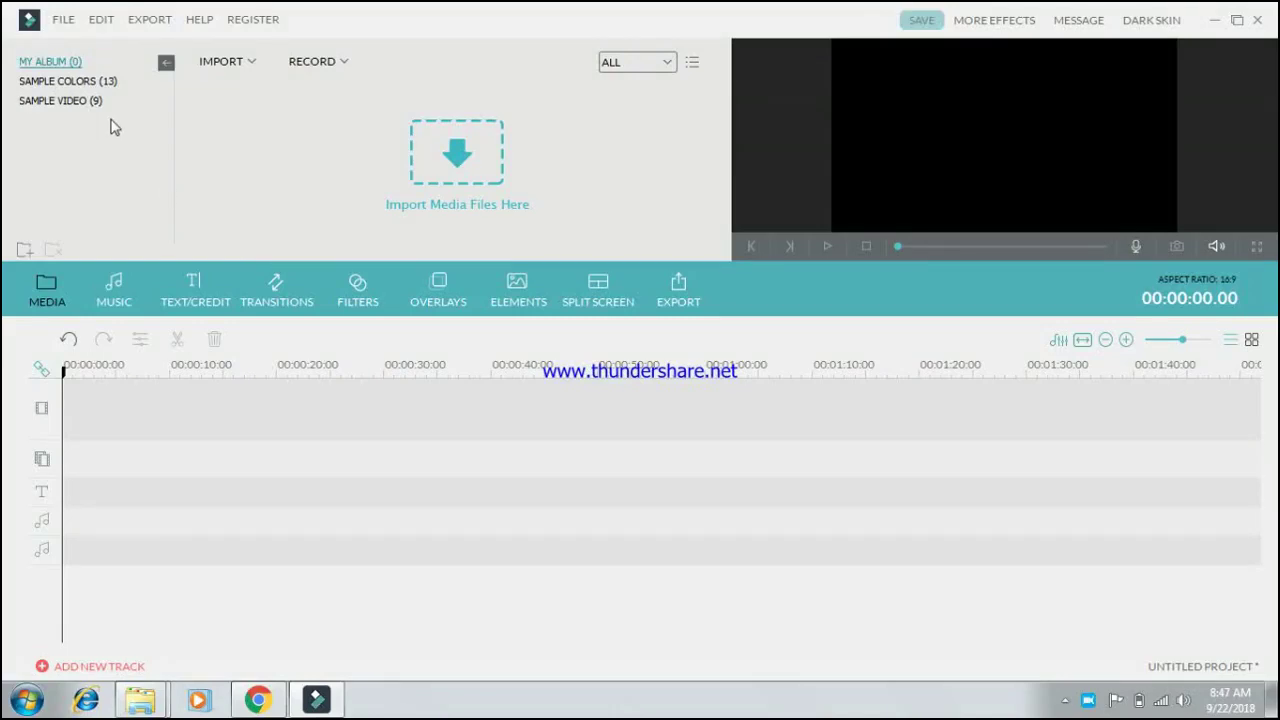
Place the Gradient2 sample colour clip on the video track and zoom the timeline in
click(106, 84)
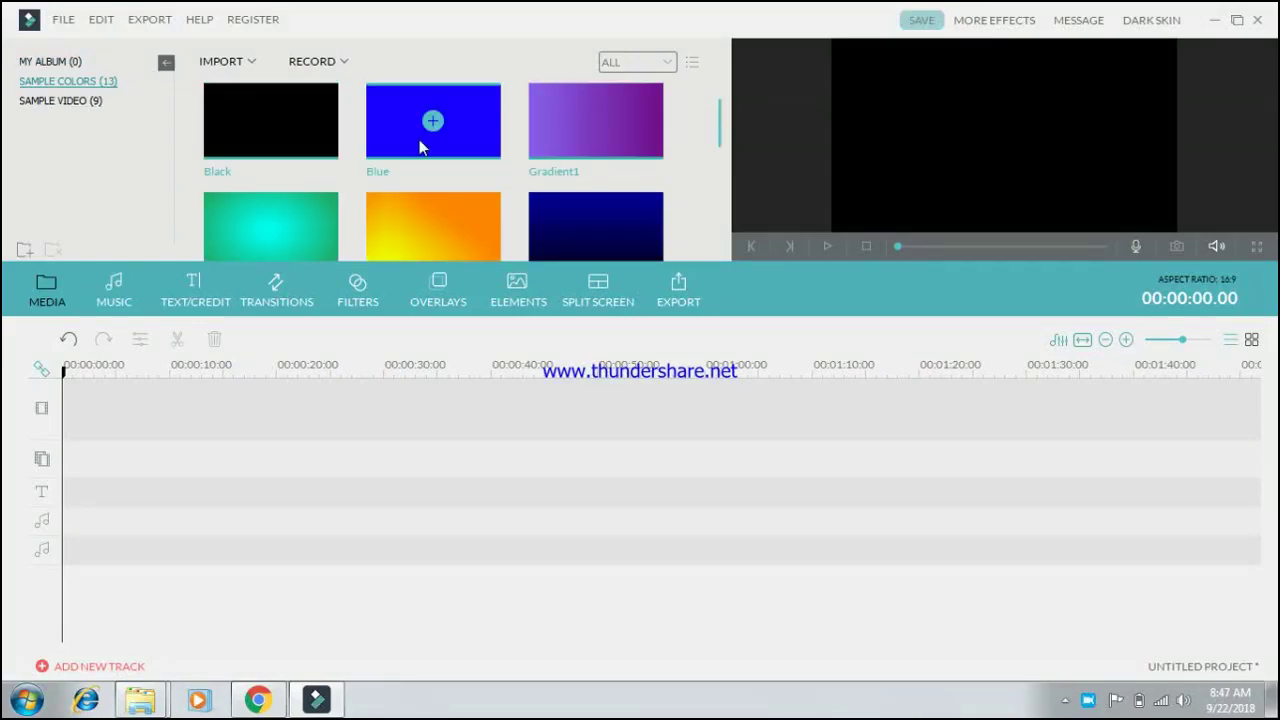
mouse_move(300, 229)
mouse_down()
mouse_move(95, 426)
mouse_move(213, 420)
mouse_up()
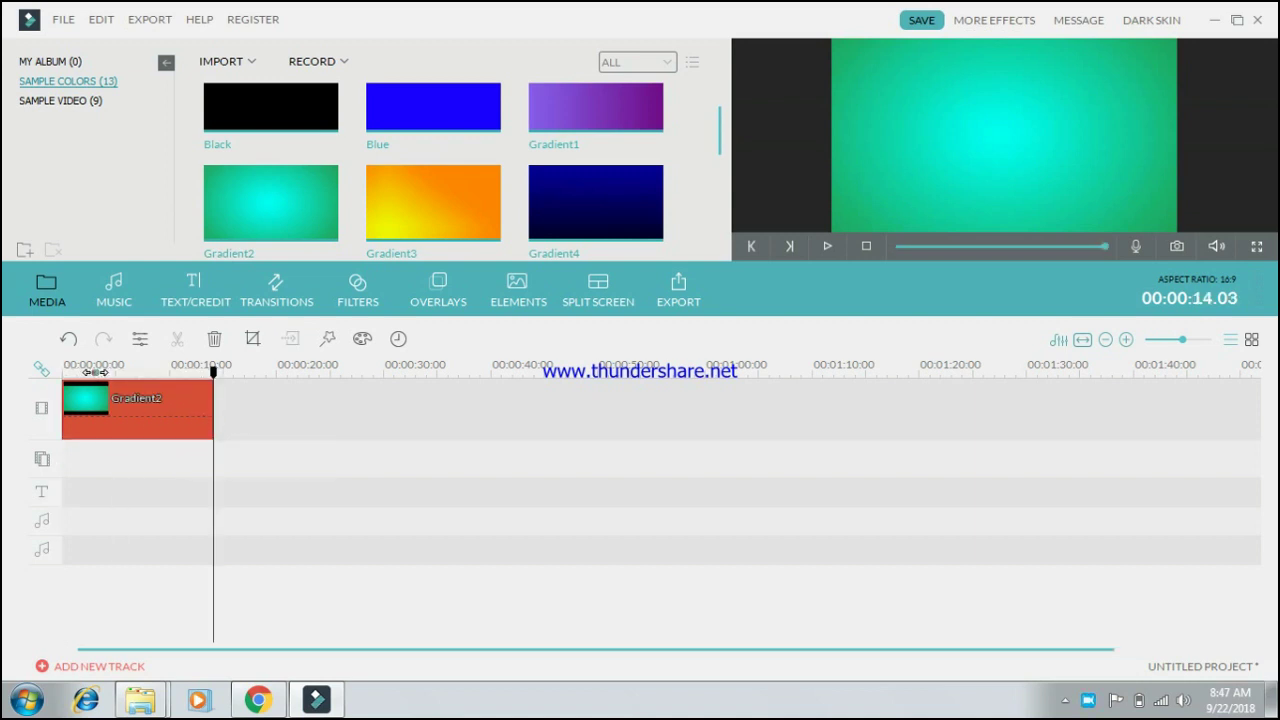
scroll(95, 371, up, 2)
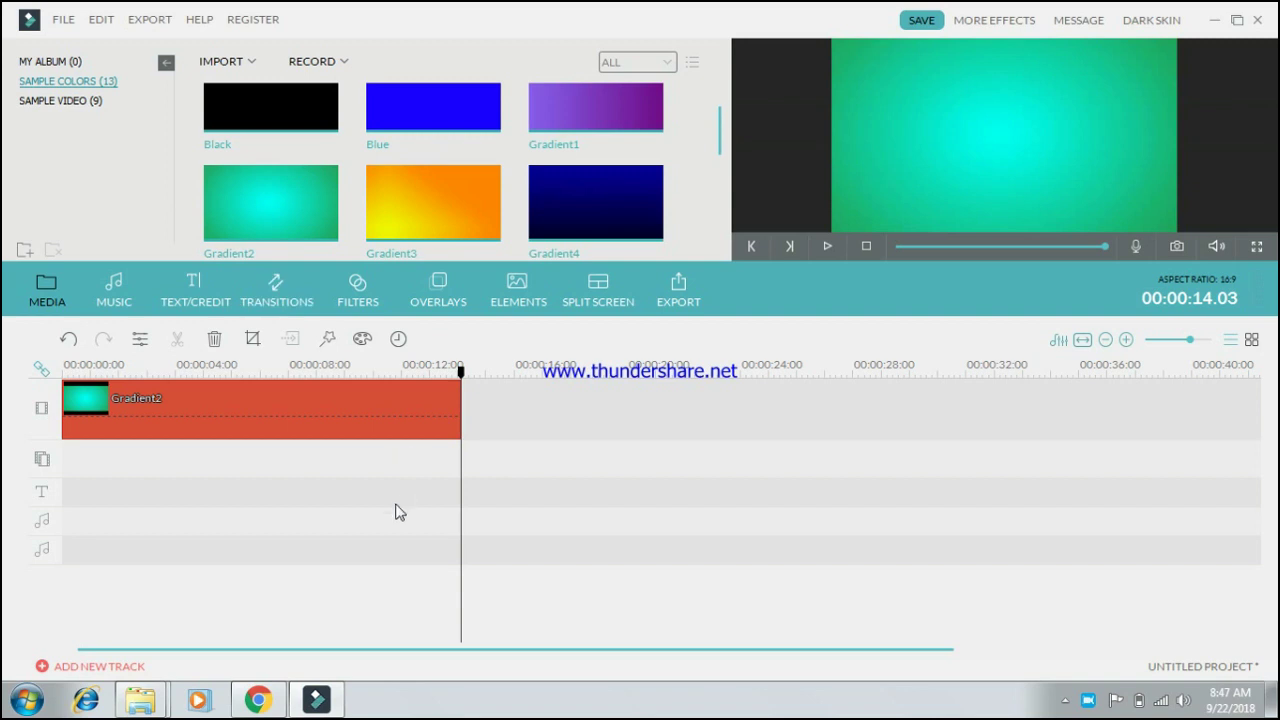
Add the Flower 3 element on the second track and trim its end to the Gradient2 clip's end
click(517, 287)
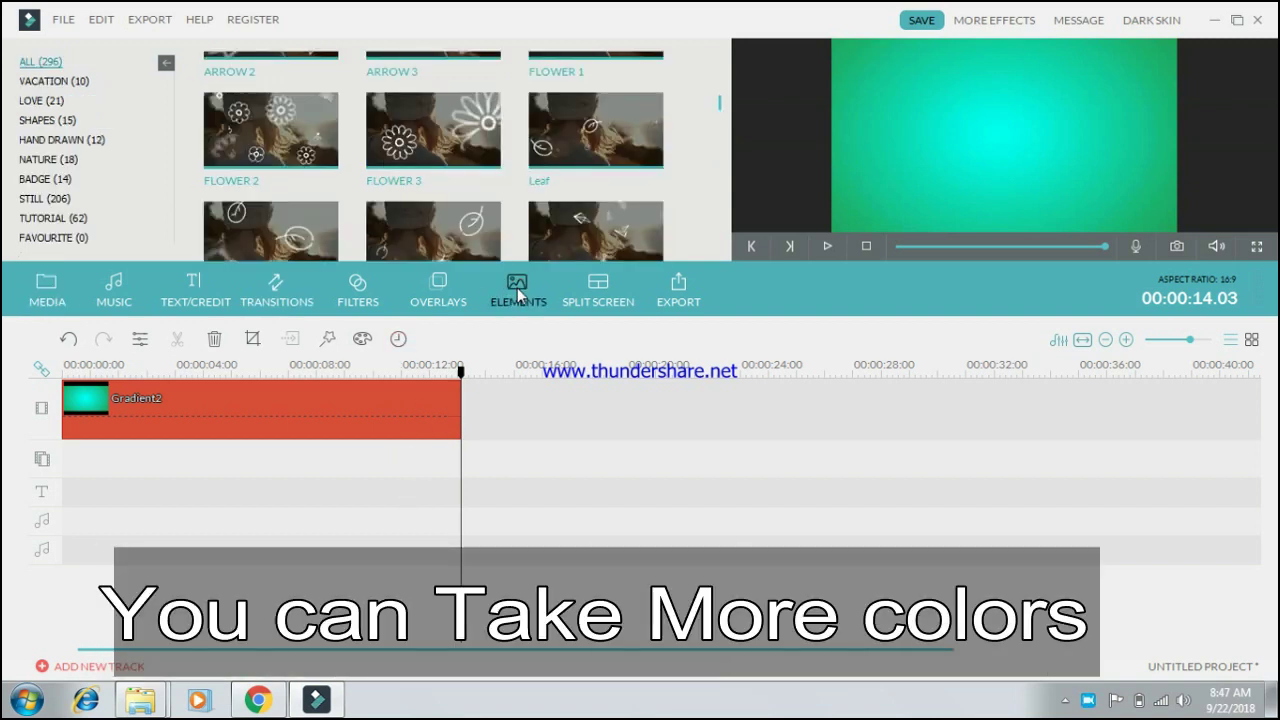
mouse_move(428, 129)
mouse_down()
mouse_move(148, 452)
mouse_move(66, 452)
mouse_up()
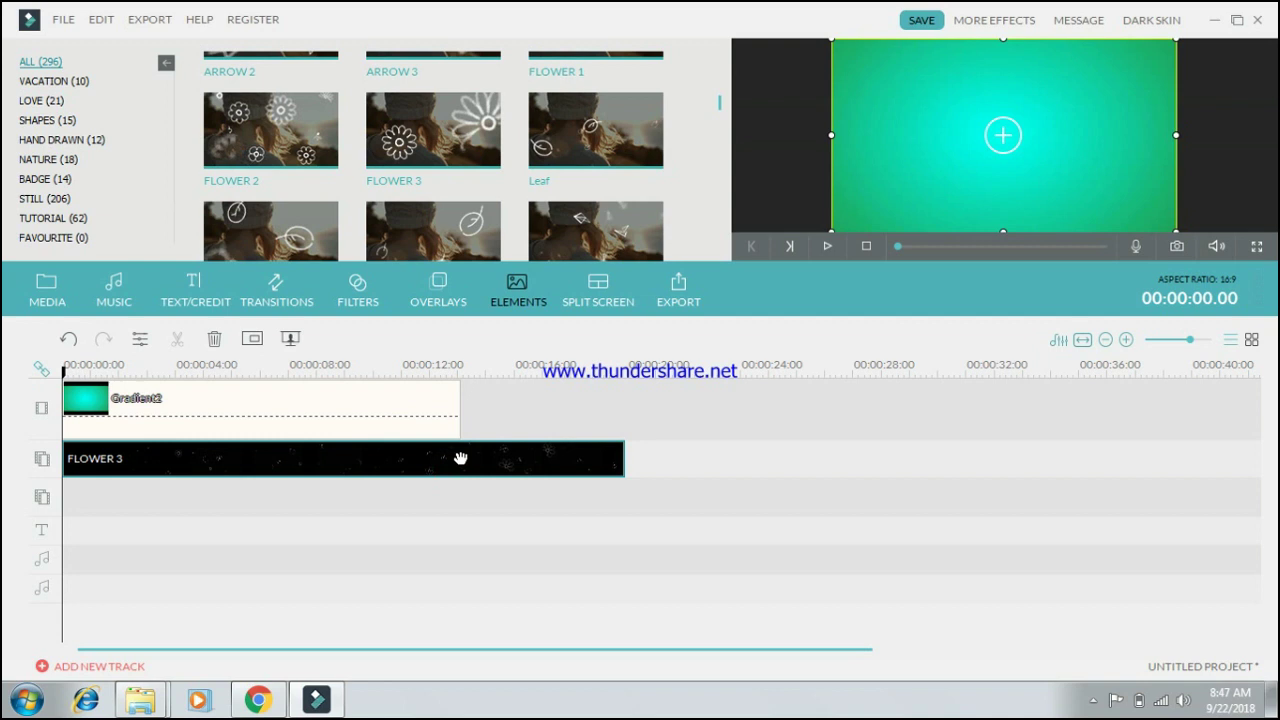
drag(624, 459, 460, 459)
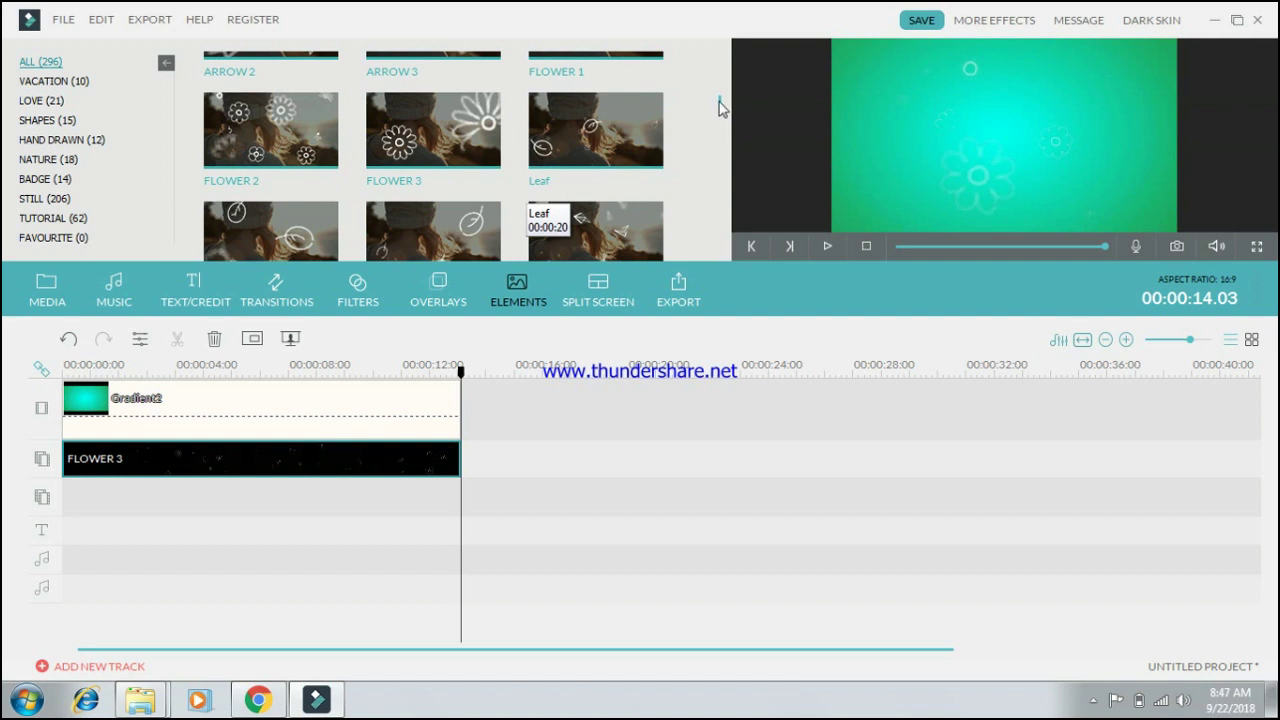
scroll(719, 102, up, 3)
scroll(719, 102, up, 3)
scroll(719, 101, up, 3)
scroll(719, 100, up, 3)
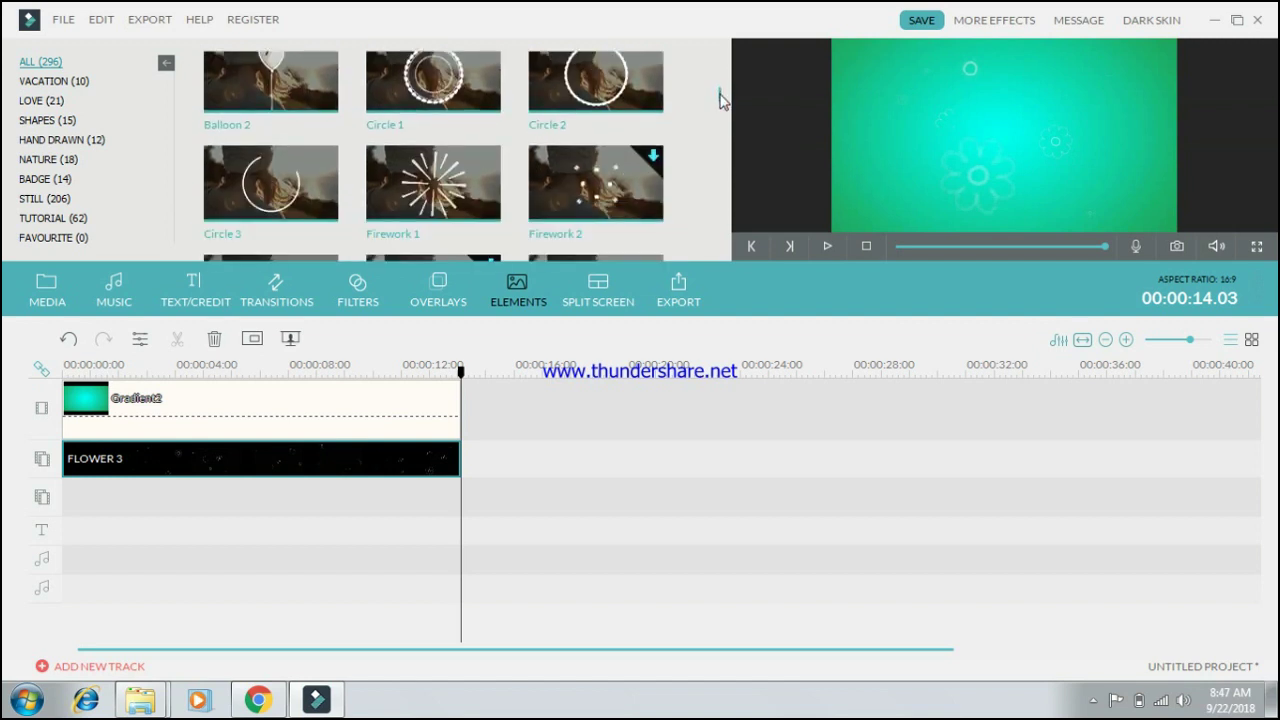
scroll(719, 100, up, 2)
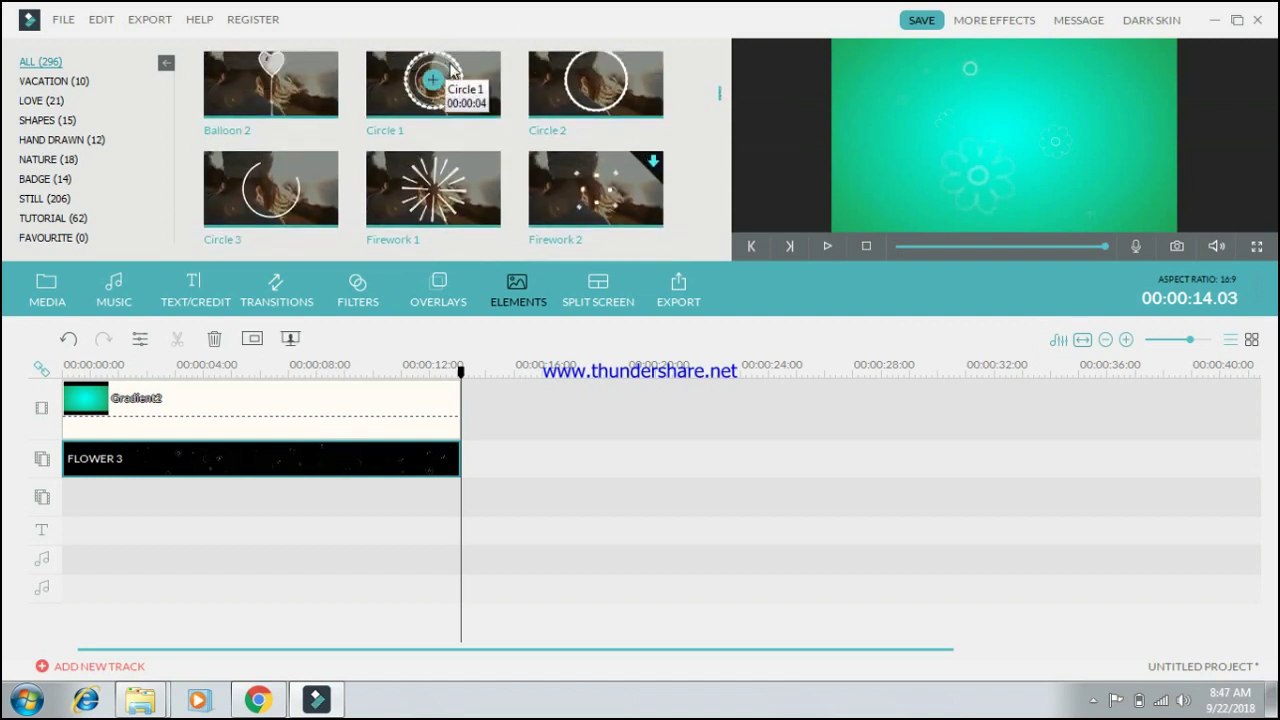
Add Circle 2 on track three, Circle 1 on track four, and a second Circle 2 after the first
mouse_move(563, 86)
mouse_down()
mouse_move(172, 488)
mouse_move(109, 500)
mouse_up()
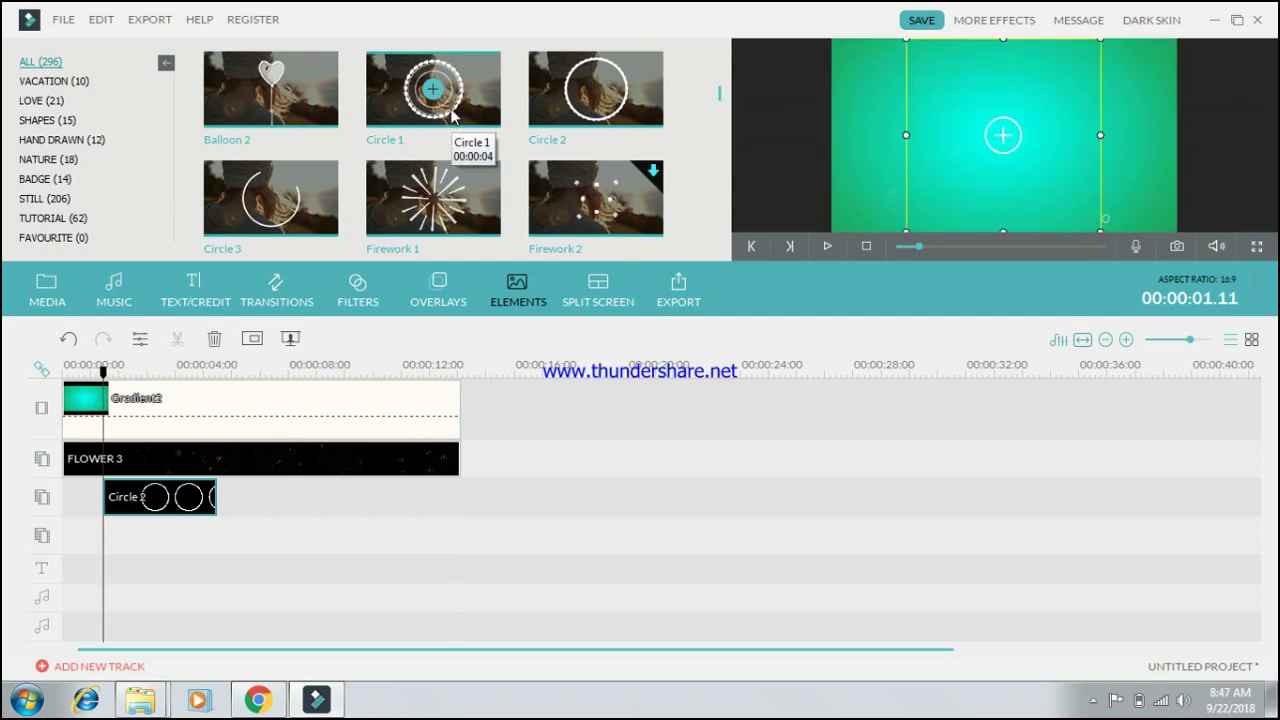
mouse_move(459, 231)
mouse_down()
mouse_move(243, 520)
mouse_move(190, 566)
mouse_move(150, 535)
mouse_up()
click(200, 498)
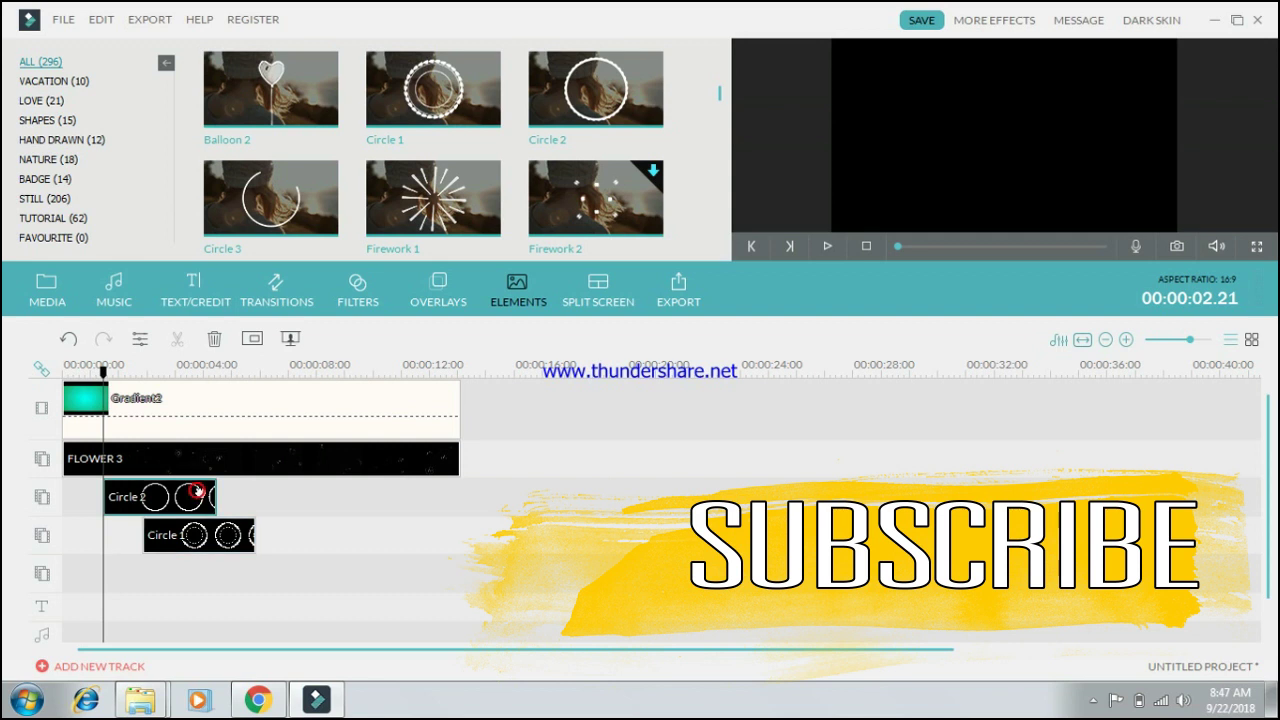
mouse_move(571, 111)
mouse_down()
mouse_move(228, 494)
mouse_move(359, 500)
mouse_move(378, 423)
mouse_up()
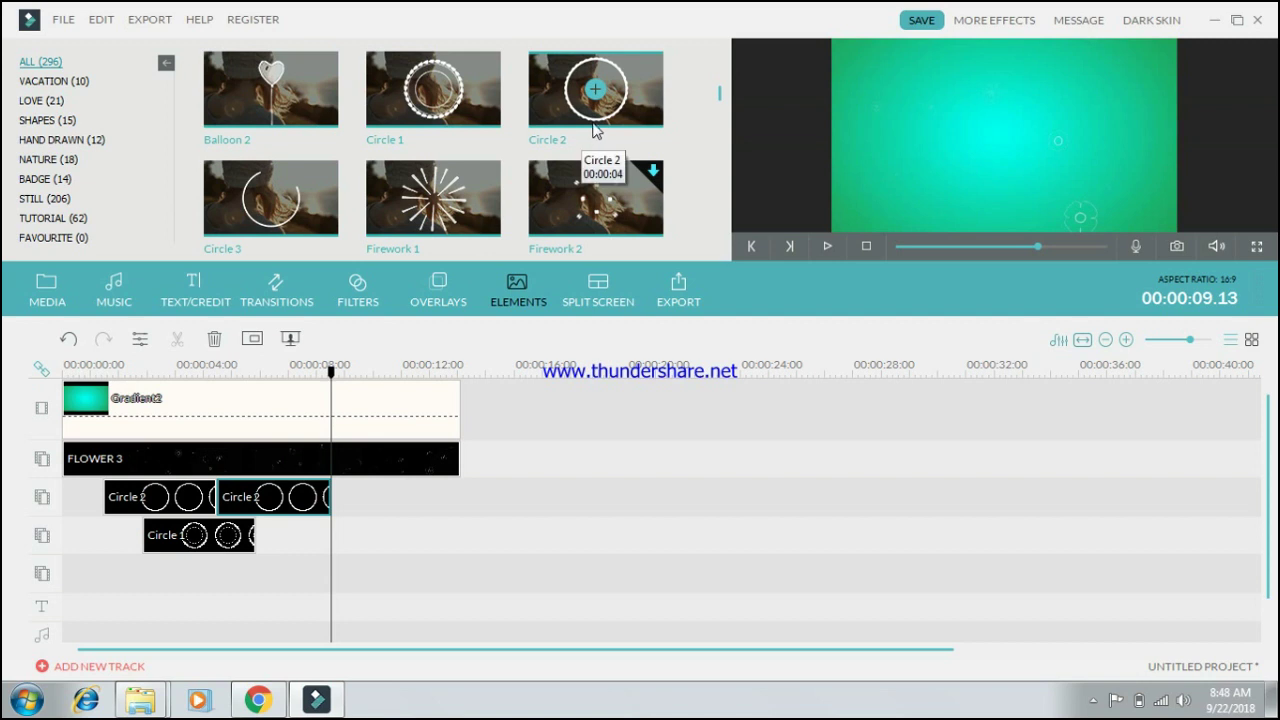
Add two more Circle 2 clips and more Circle 1 clips, trimming the last Circle 1 to 14 s
drag(606, 115, 340, 505)
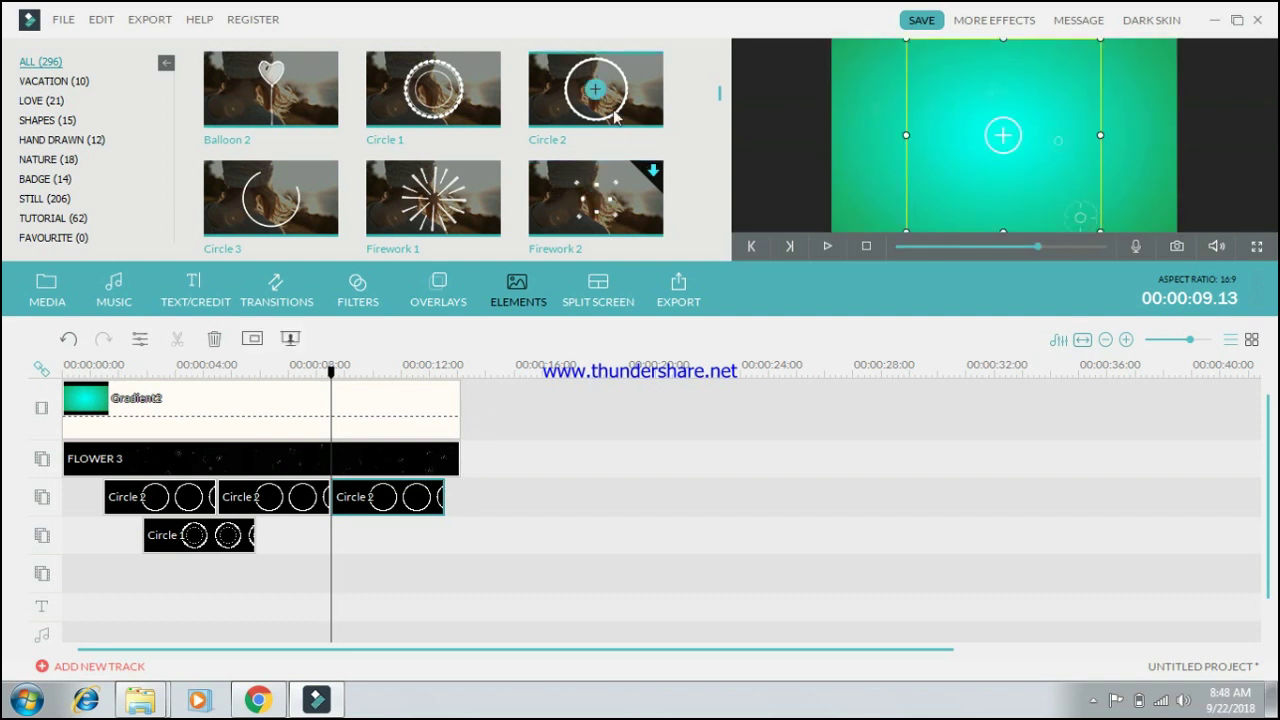
mouse_move(596, 90)
mouse_down()
mouse_move(477, 470)
mouse_move(451, 514)
mouse_move(549, 499)
mouse_move(463, 512)
mouse_up()
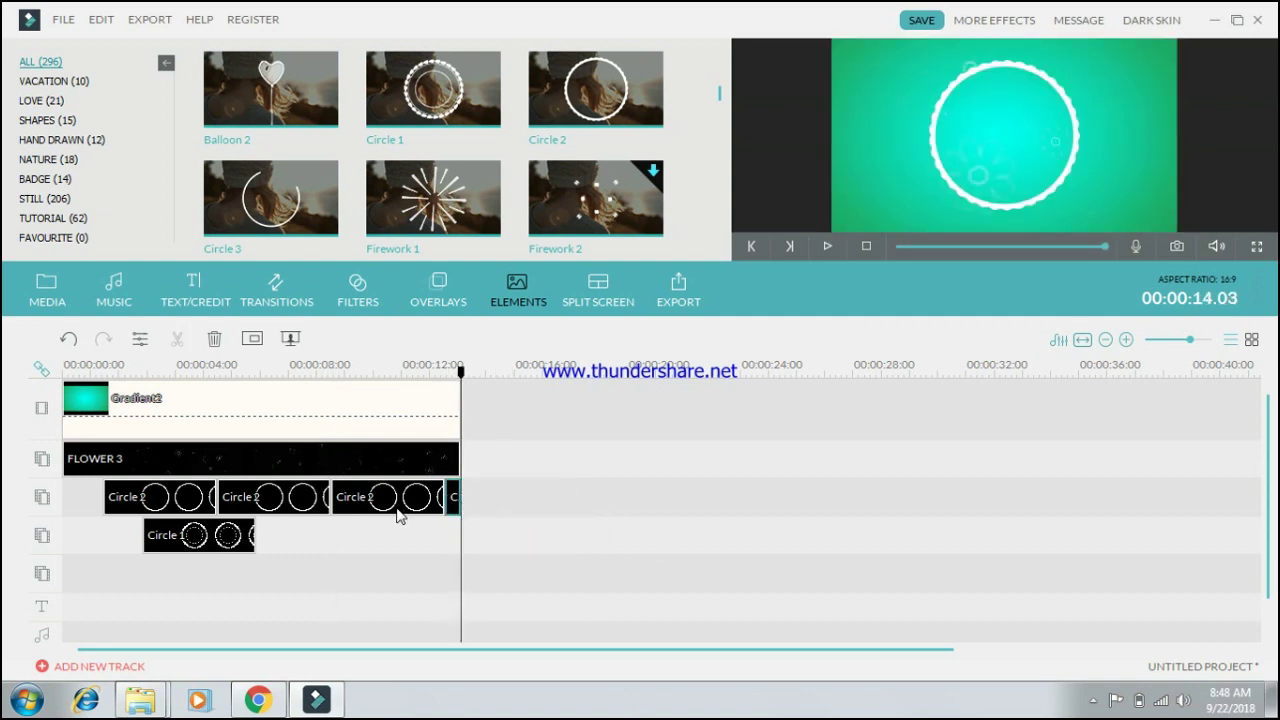
mouse_move(445, 104)
drag(460, 104, 267, 552)
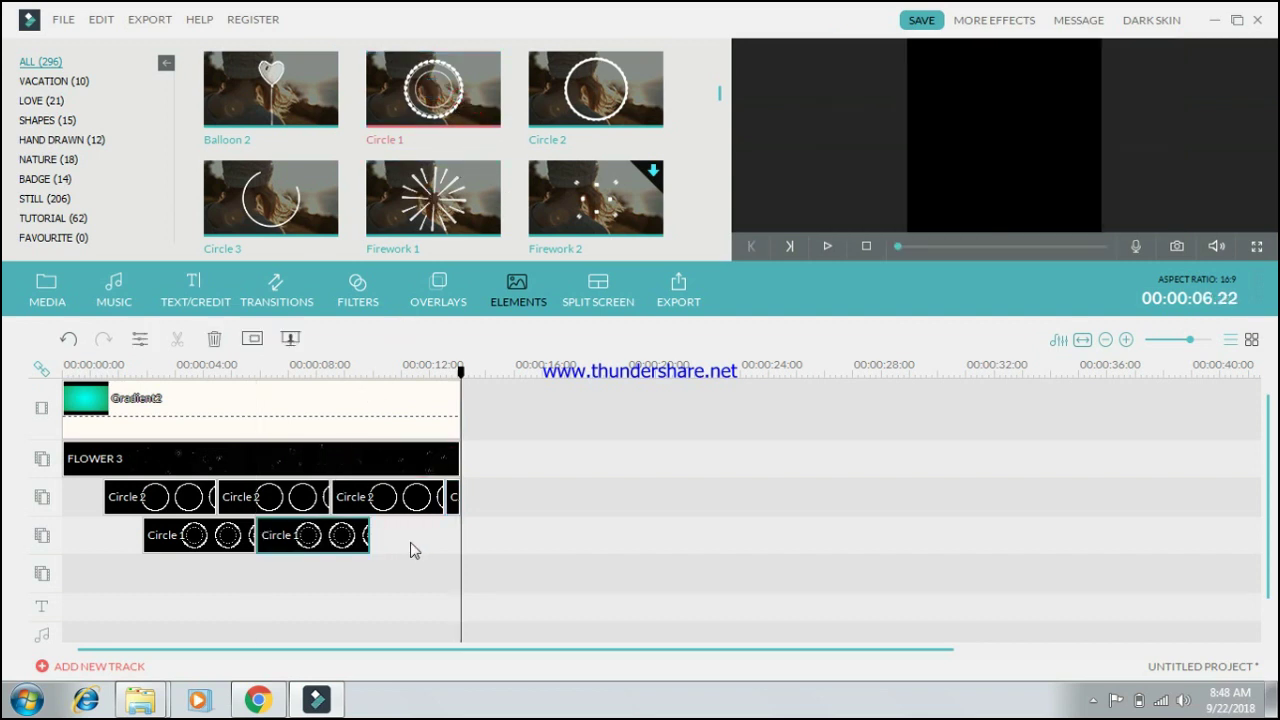
key(ctrl+v)
drag(404, 535, 402, 537)
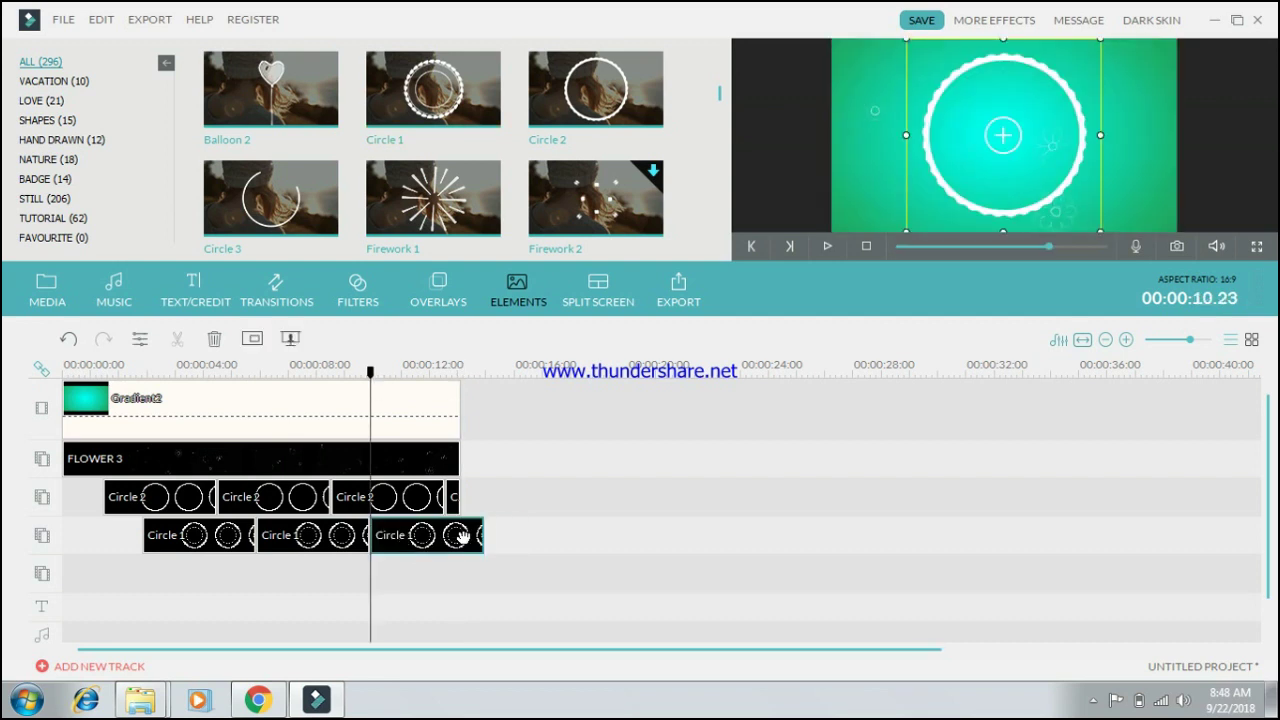
drag(483, 533, 463, 531)
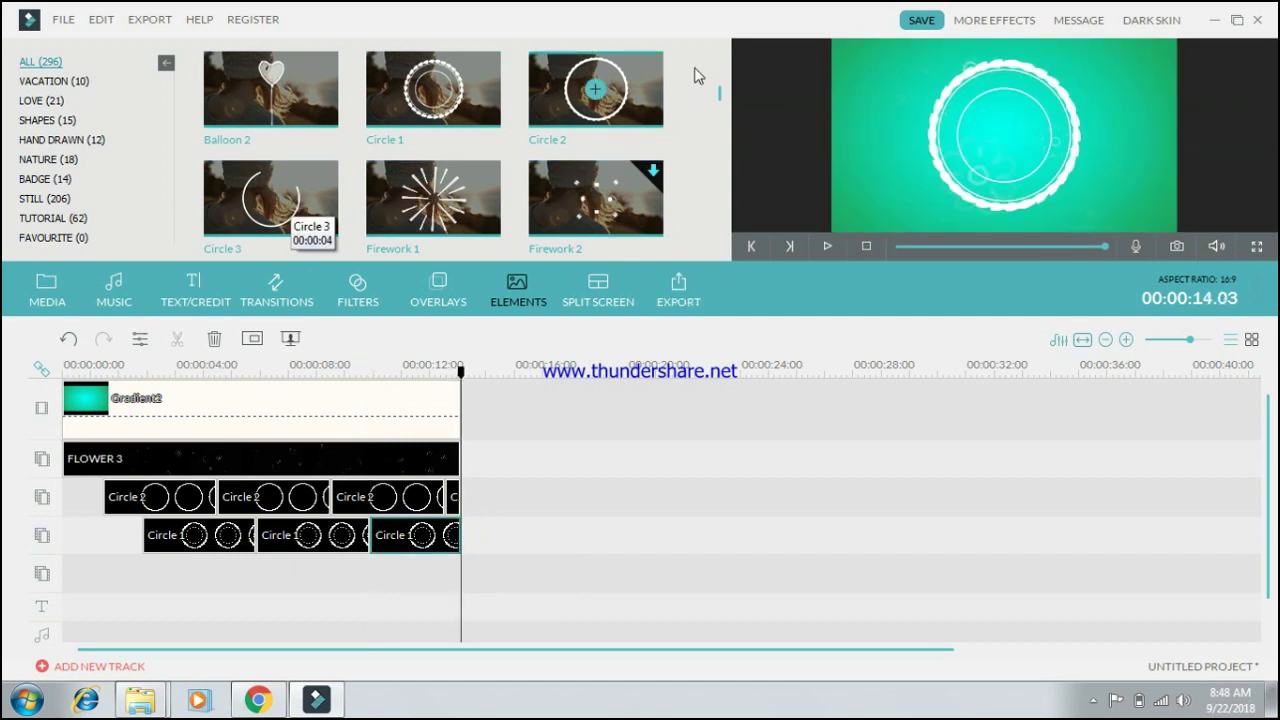
scroll(722, 97, down, 2)
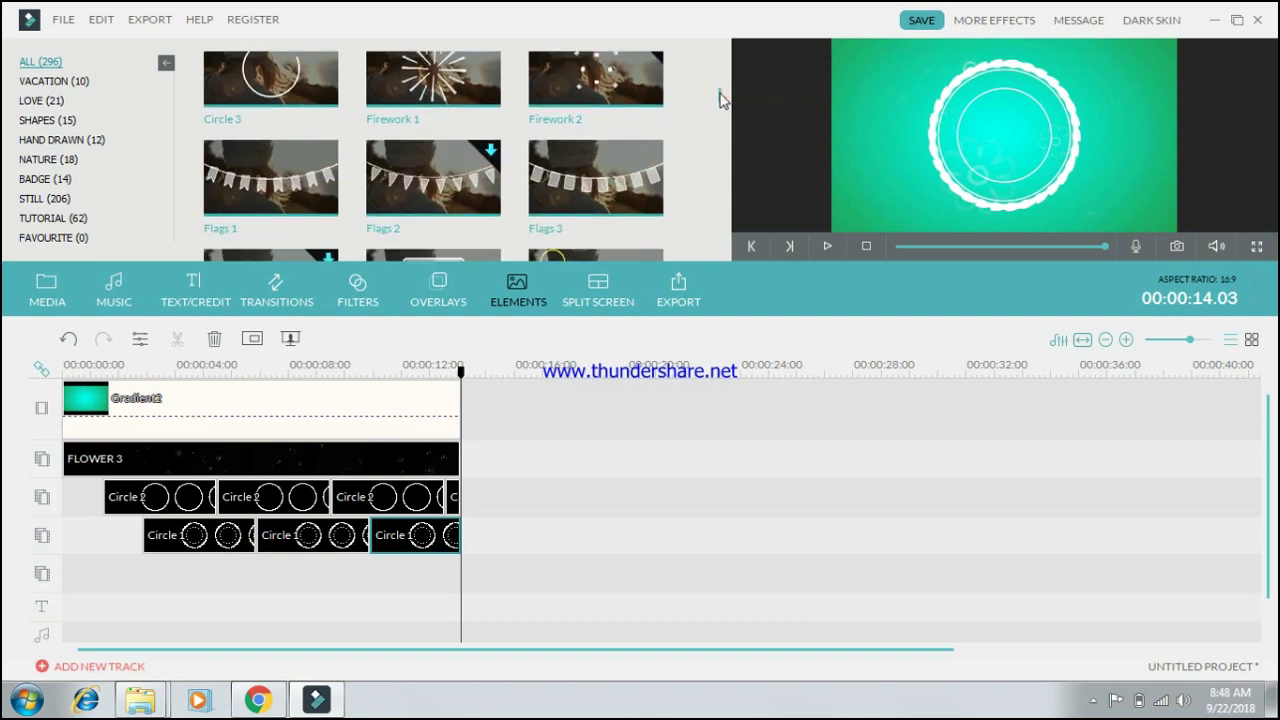
Add the Retro Stamp End Credit title to the text track and stretch it to 14 s
click(206, 284)
drag(722, 120, 717, 182)
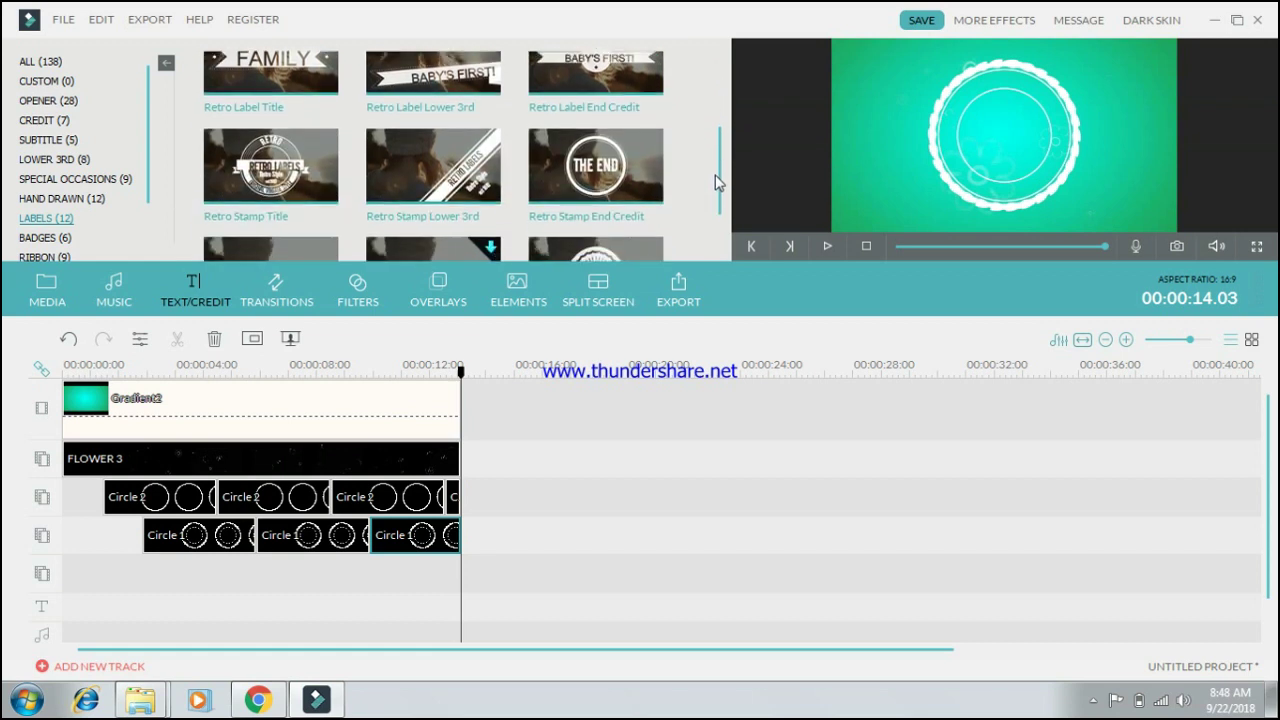
drag(717, 182, 714, 206)
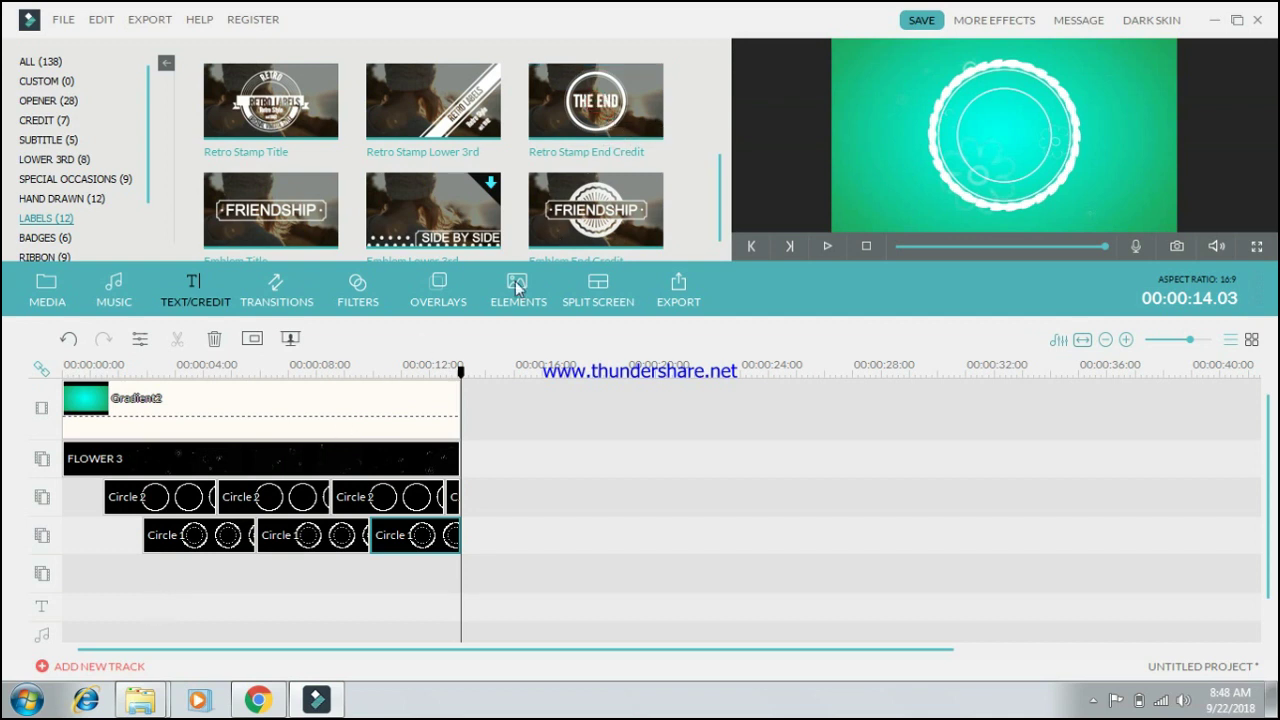
mouse_move(596, 105)
mouse_down()
mouse_move(225, 580)
mouse_move(120, 590)
mouse_move(149, 596)
mouse_up()
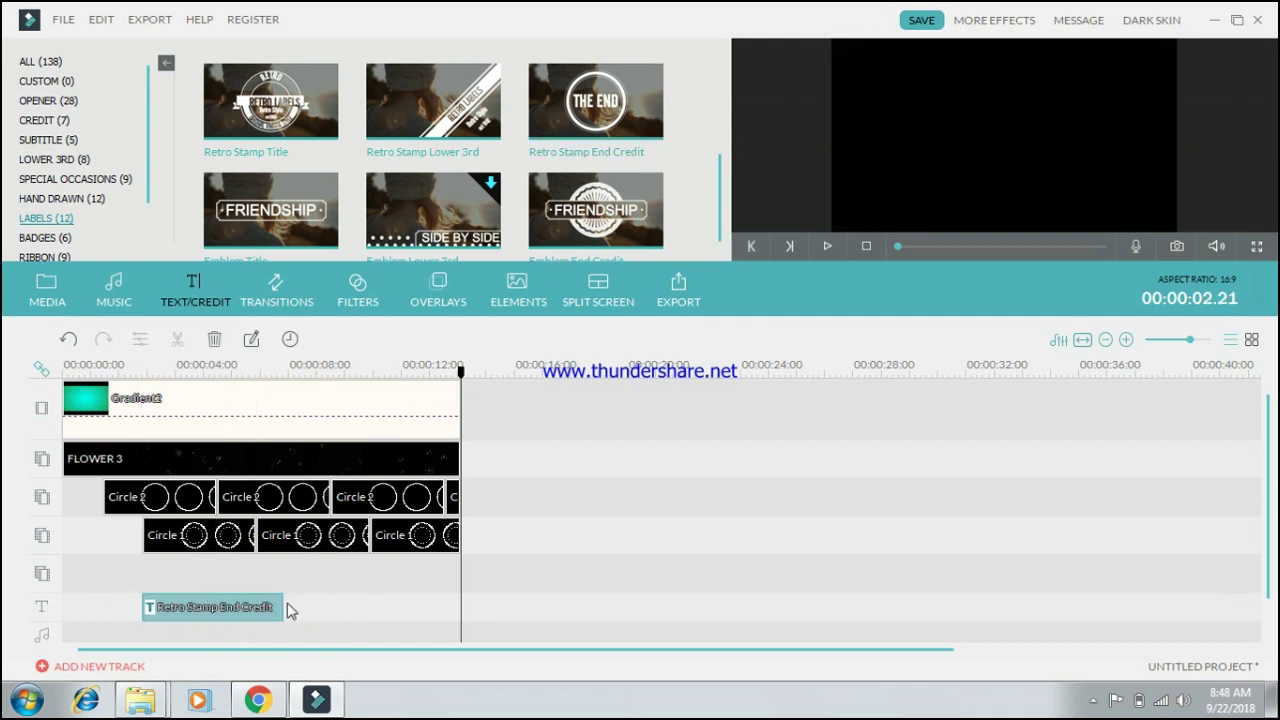
drag(289, 605, 461, 590)
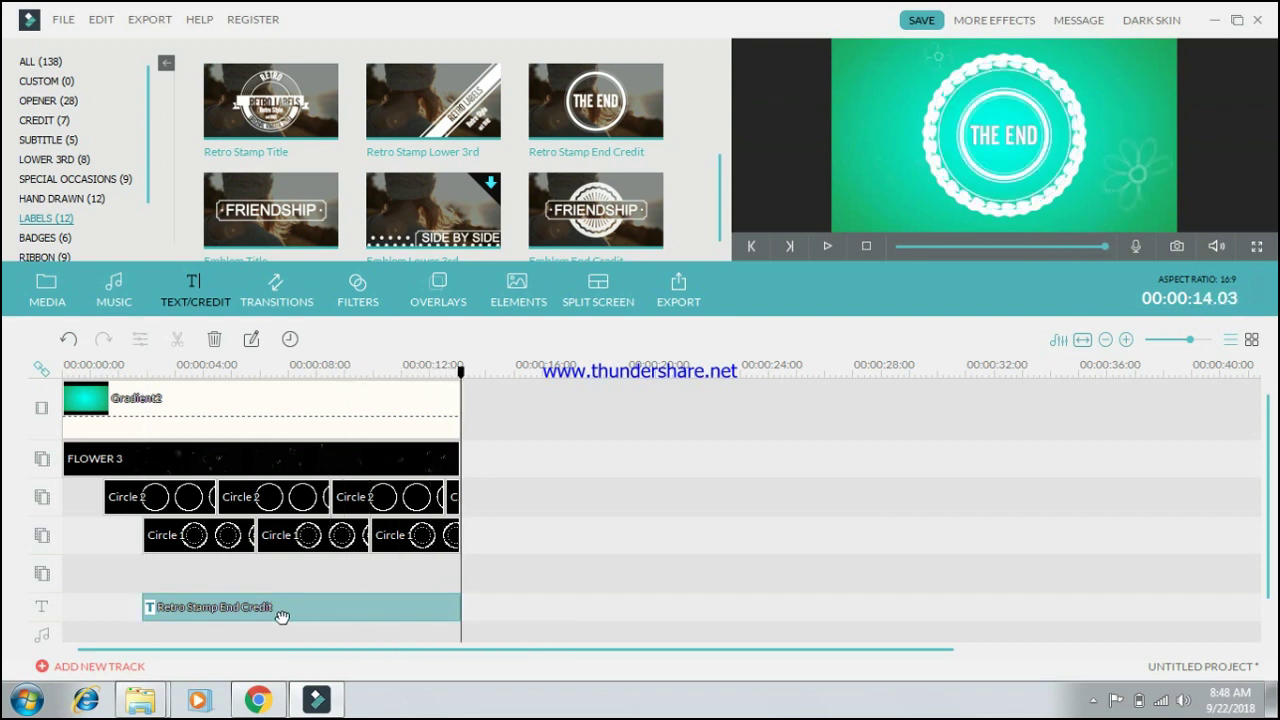
right_click(281, 614)
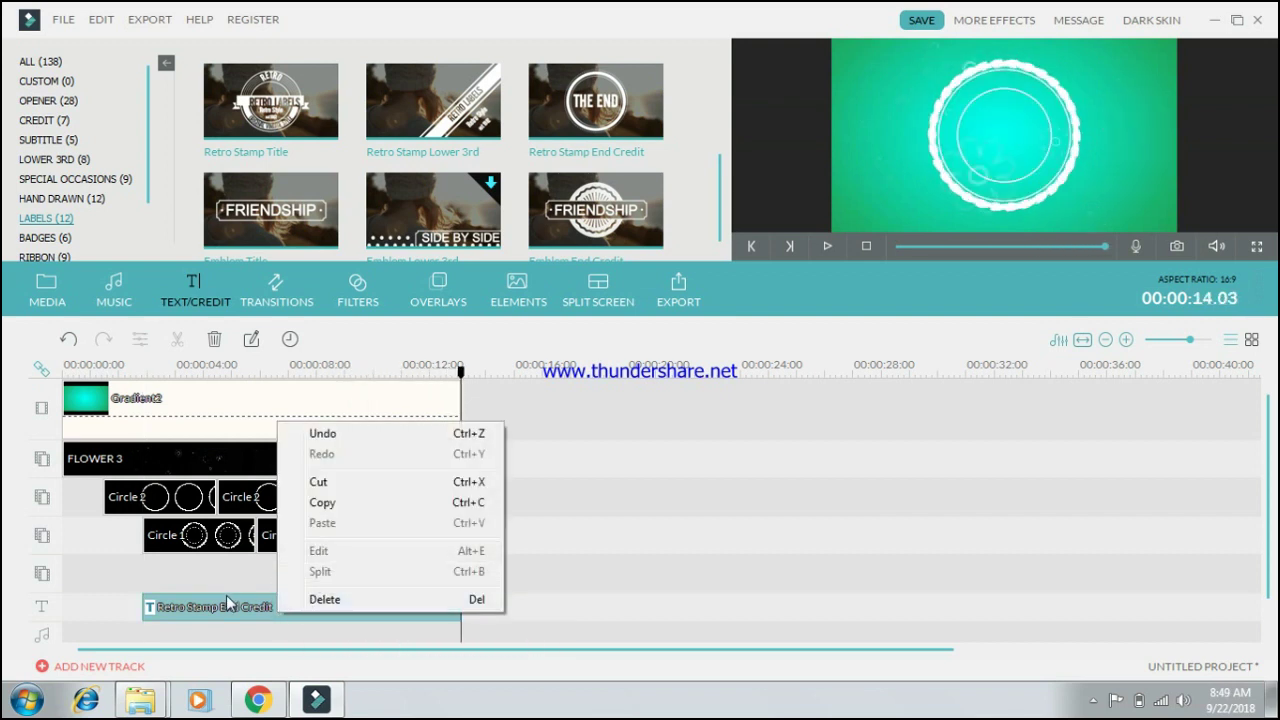
click(228, 605)
right_click(227, 607)
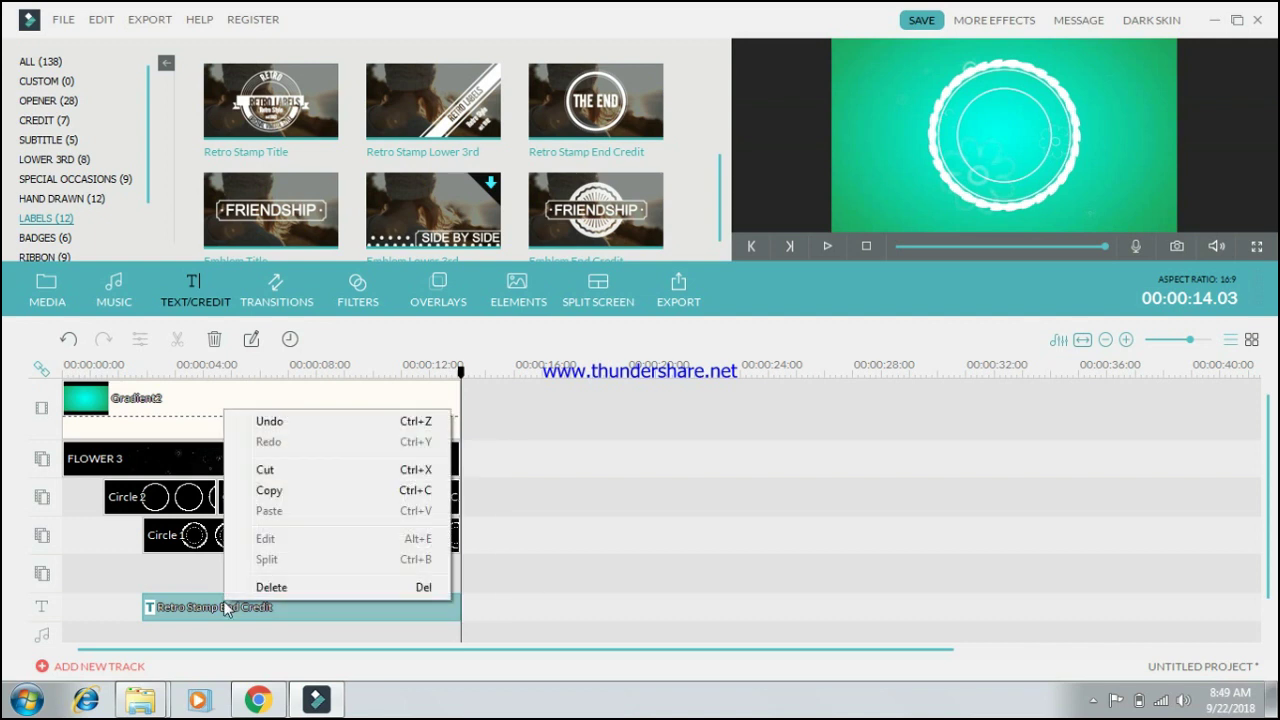
click(257, 609)
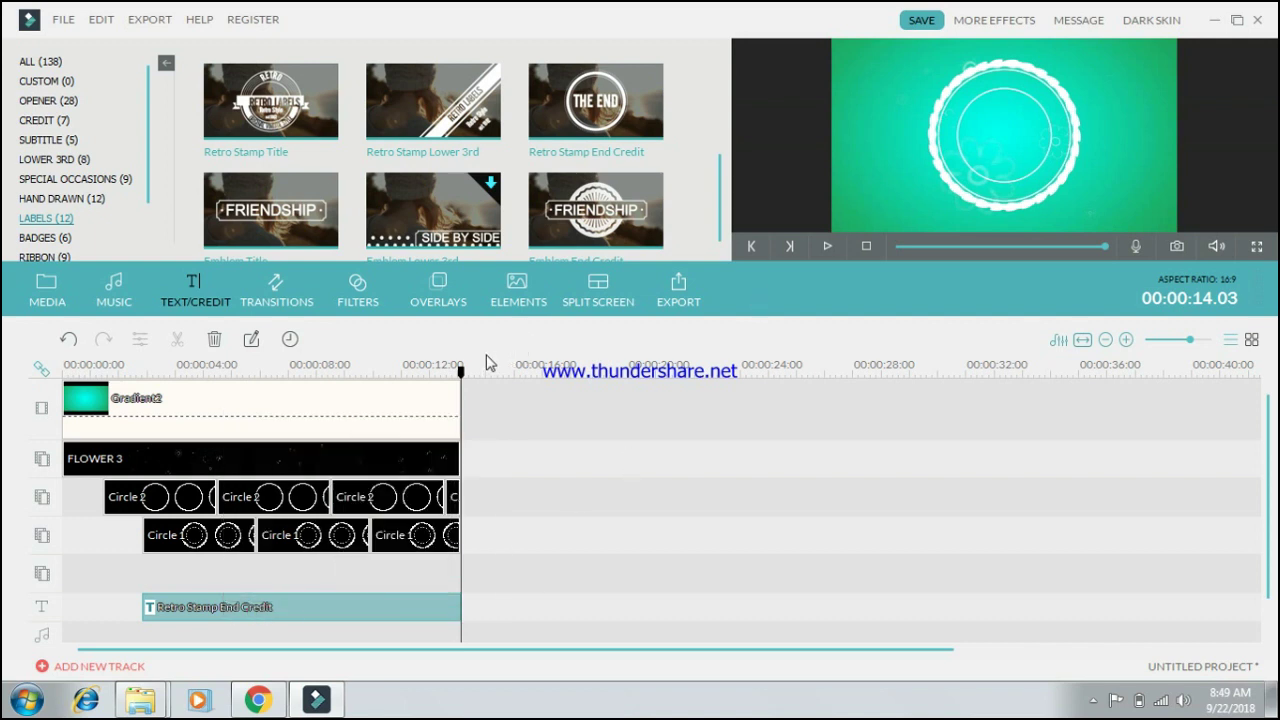
drag(460, 371, 66, 371)
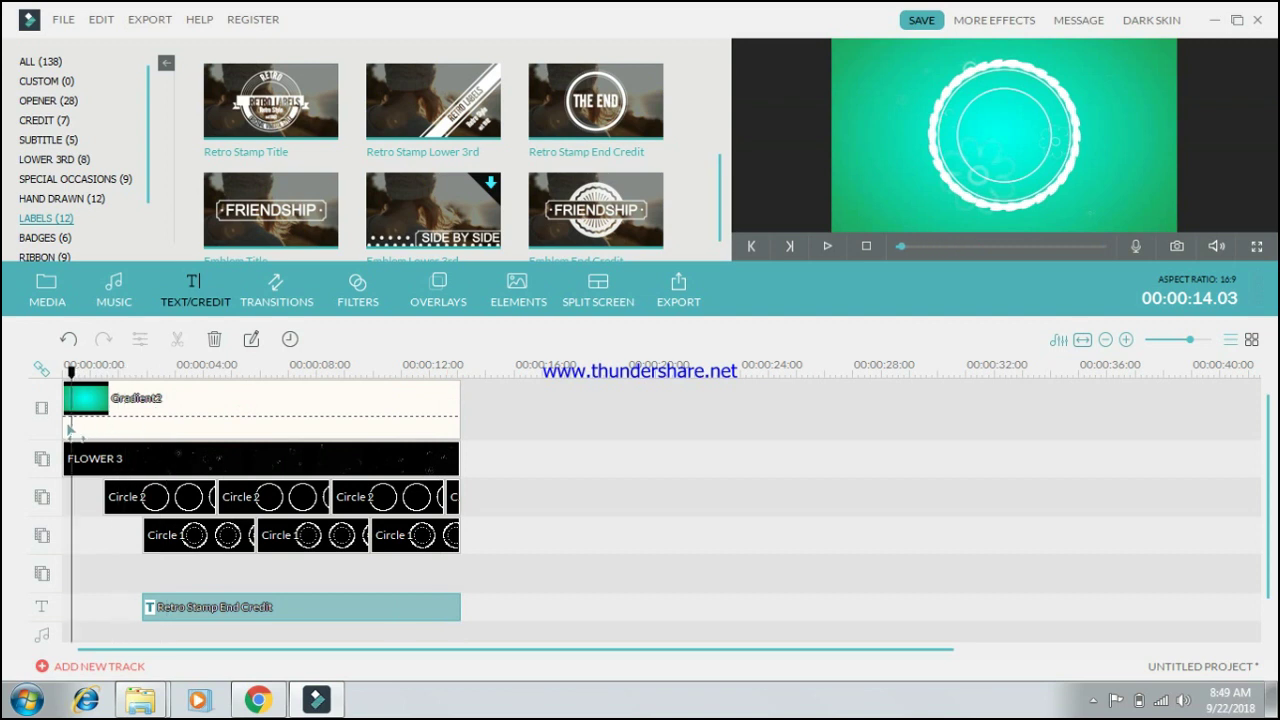
click(828, 247)
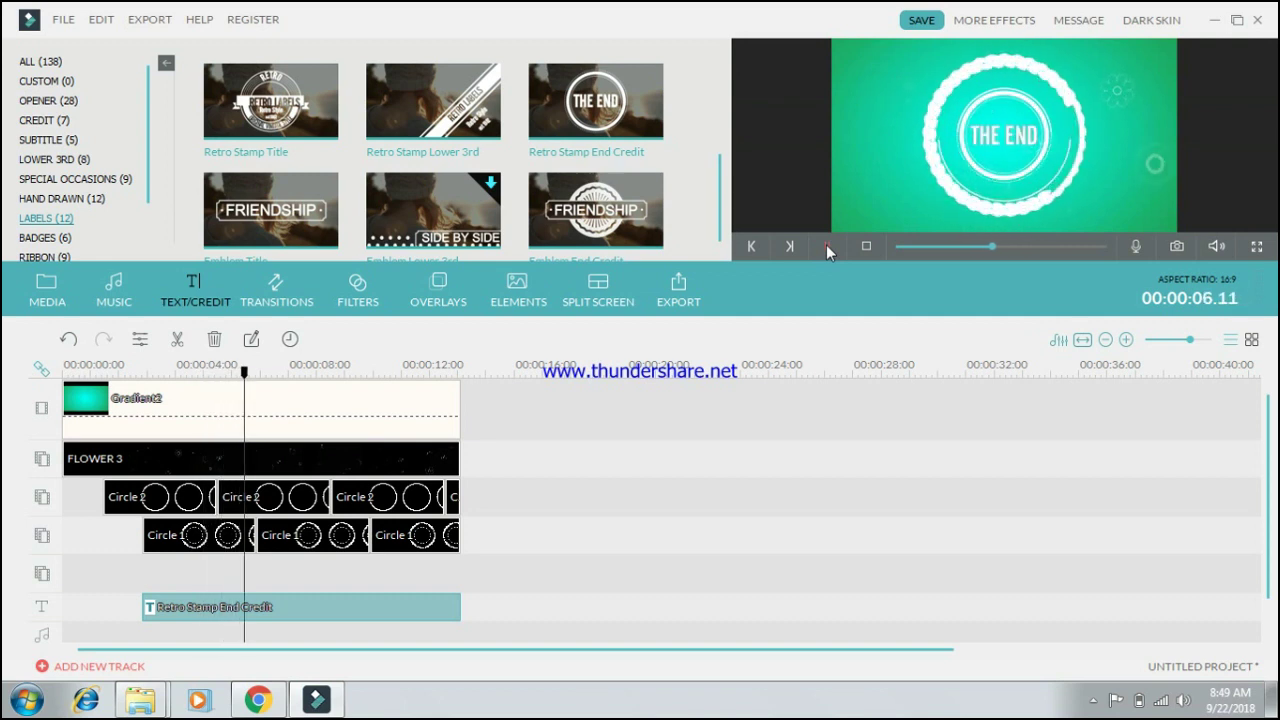
click(826, 244)
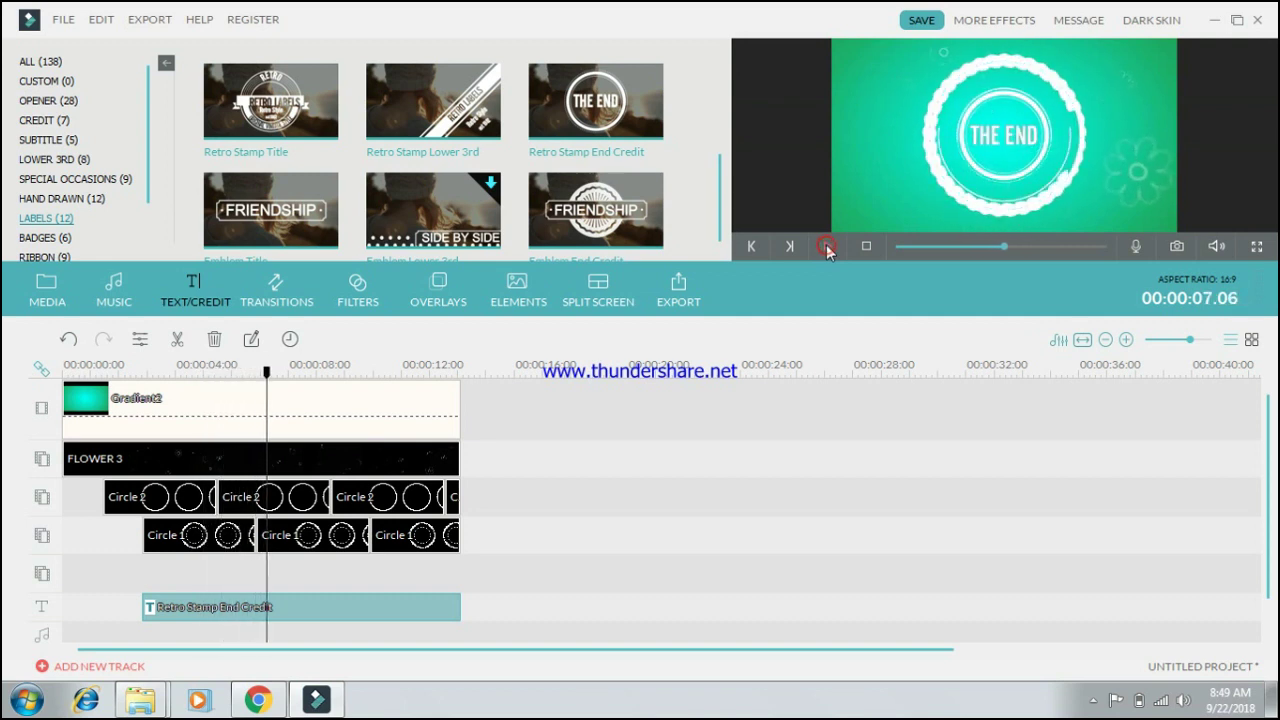
Change the title text to 'THE VIRAL STORY' and centre it in the frame
right_click(200, 607)
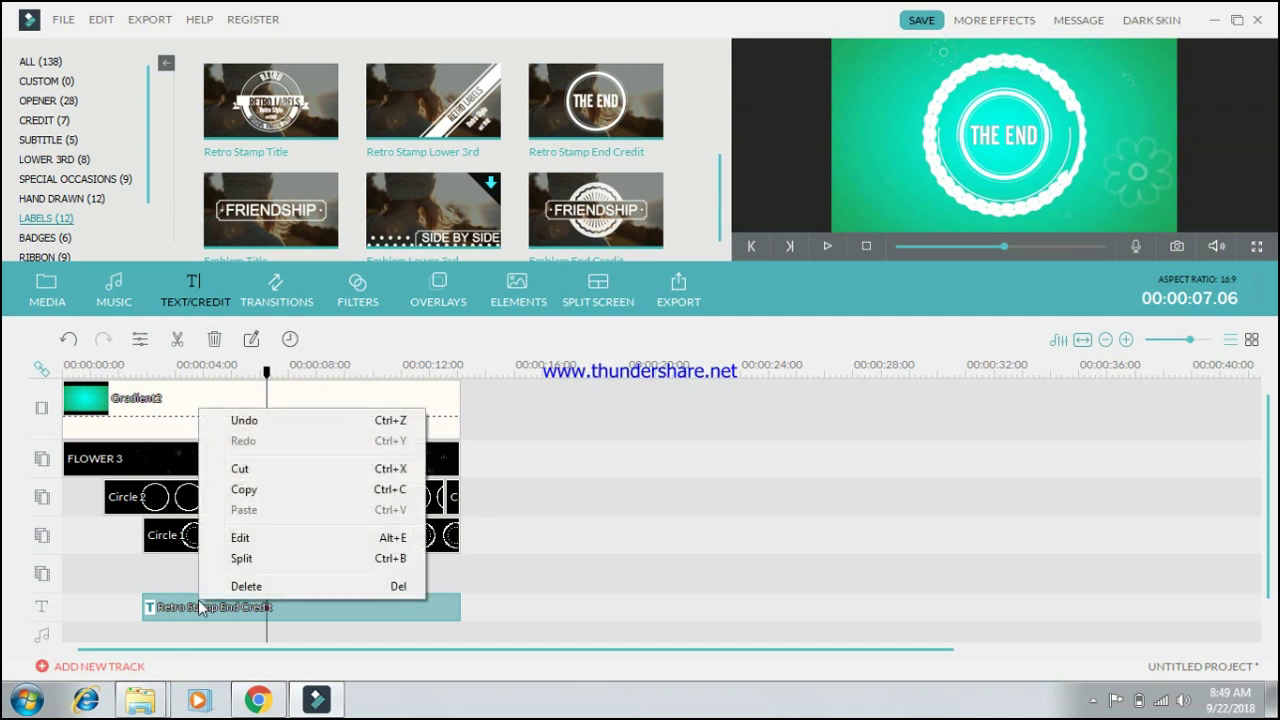
click(235, 537)
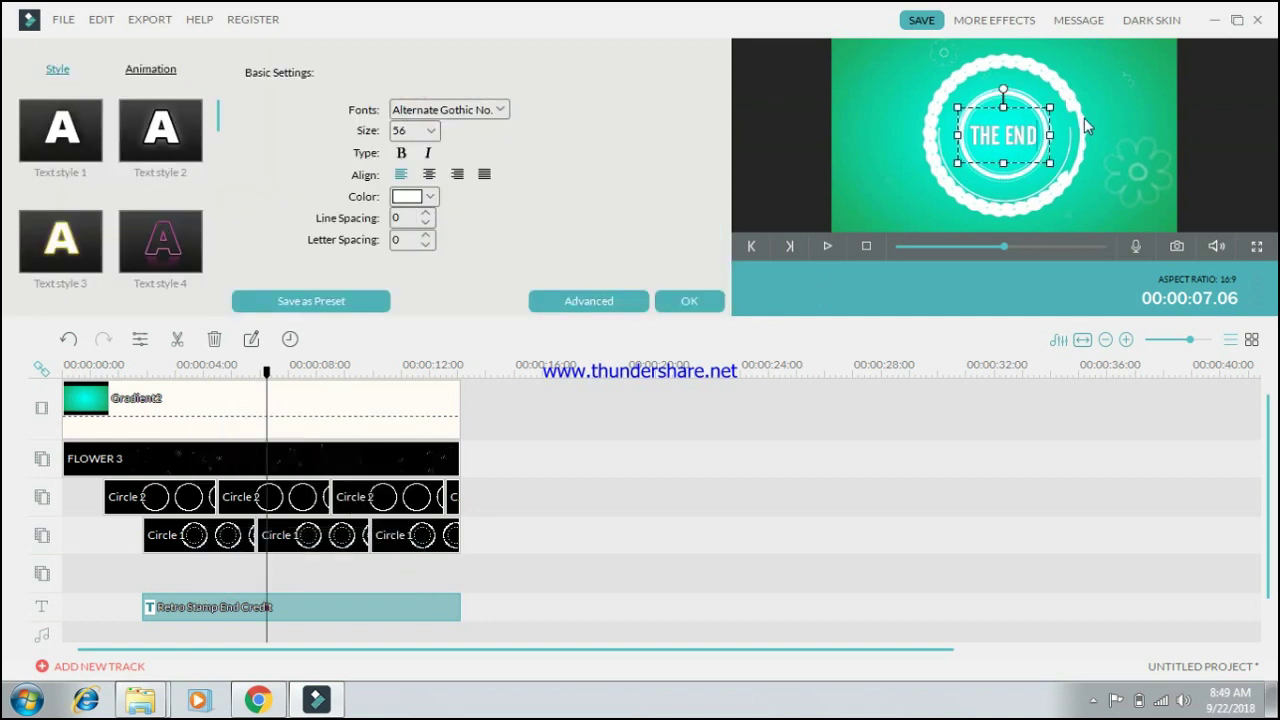
key(BackSpace)
key(BackSpace)
key(BackSpace)
key(BackSpace)
key(BackSpace)
text(HE VIRAL S)
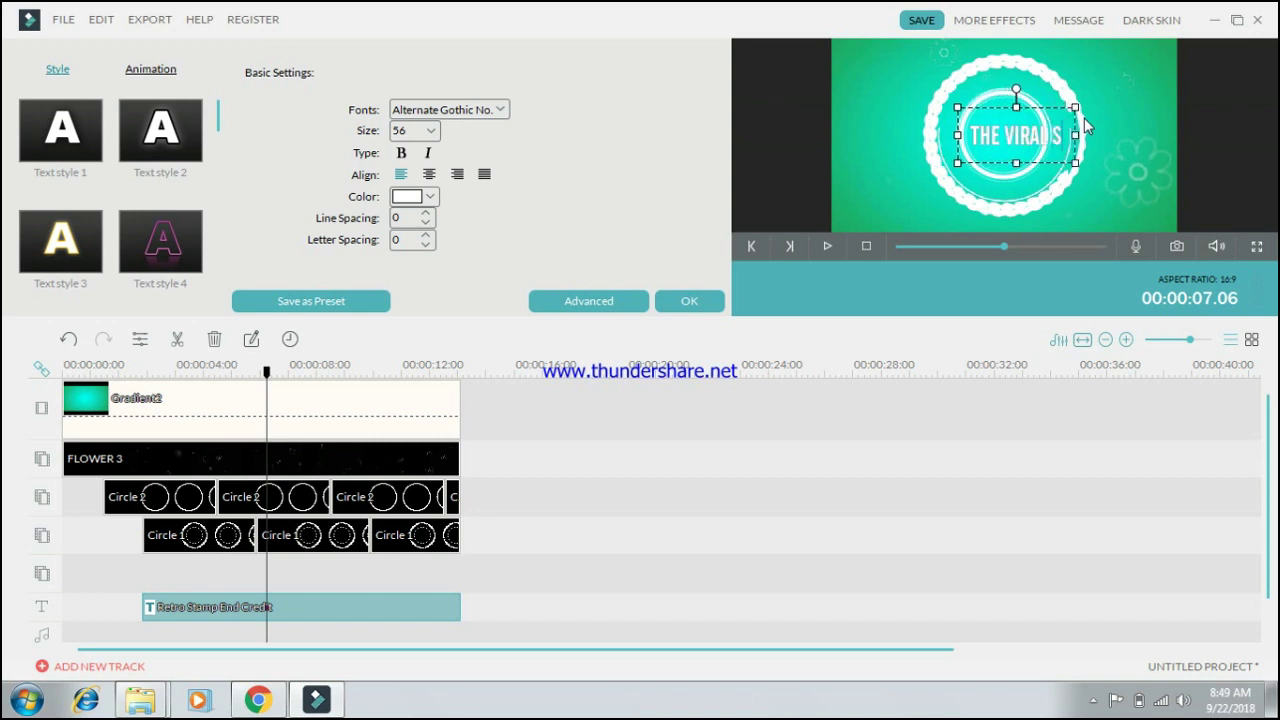
text(TORY)
drag(1068, 103, 1042, 105)
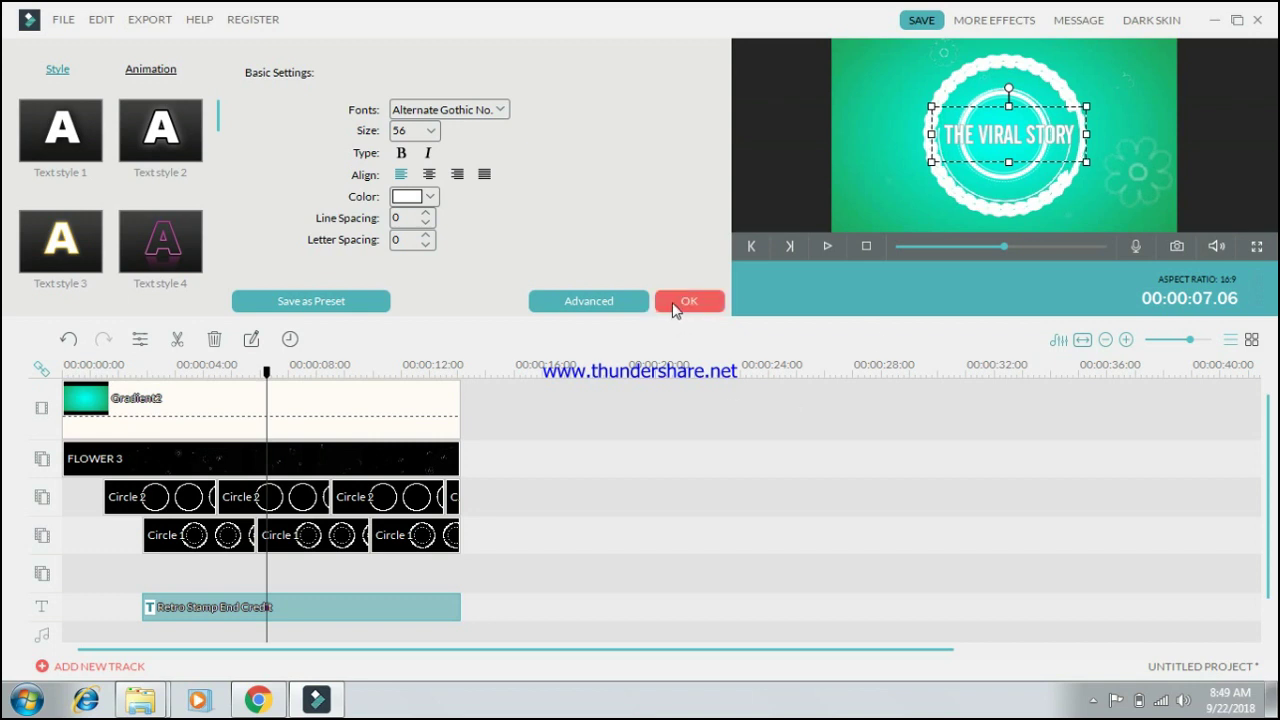
Apply the Up Dir Insert animation to the title and confirm the changes
click(149, 73)
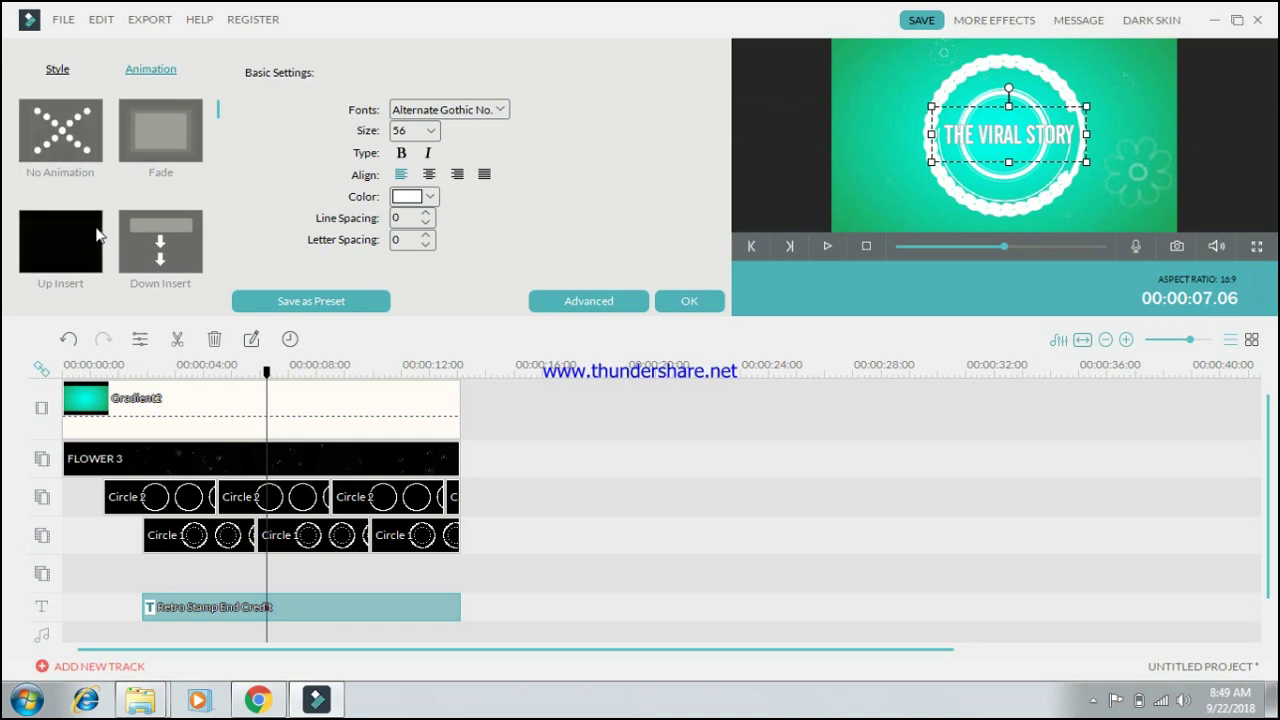
scroll(220, 110, down, 1)
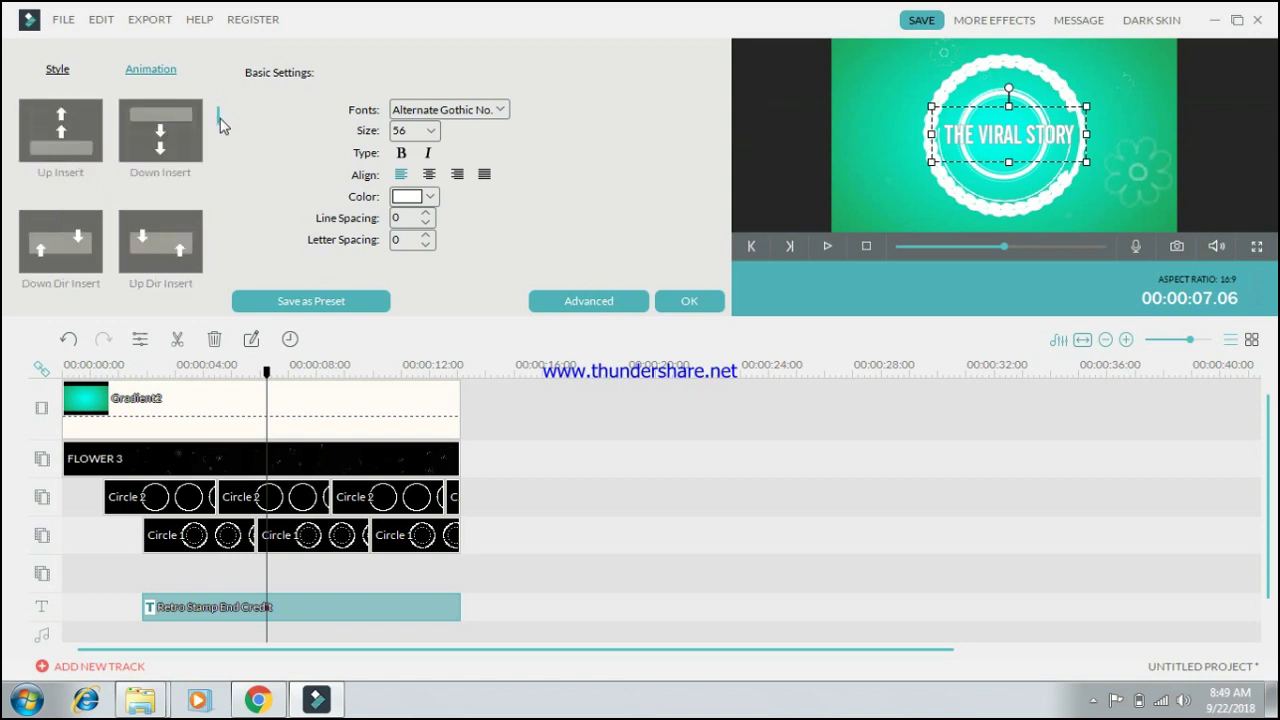
click(160, 240)
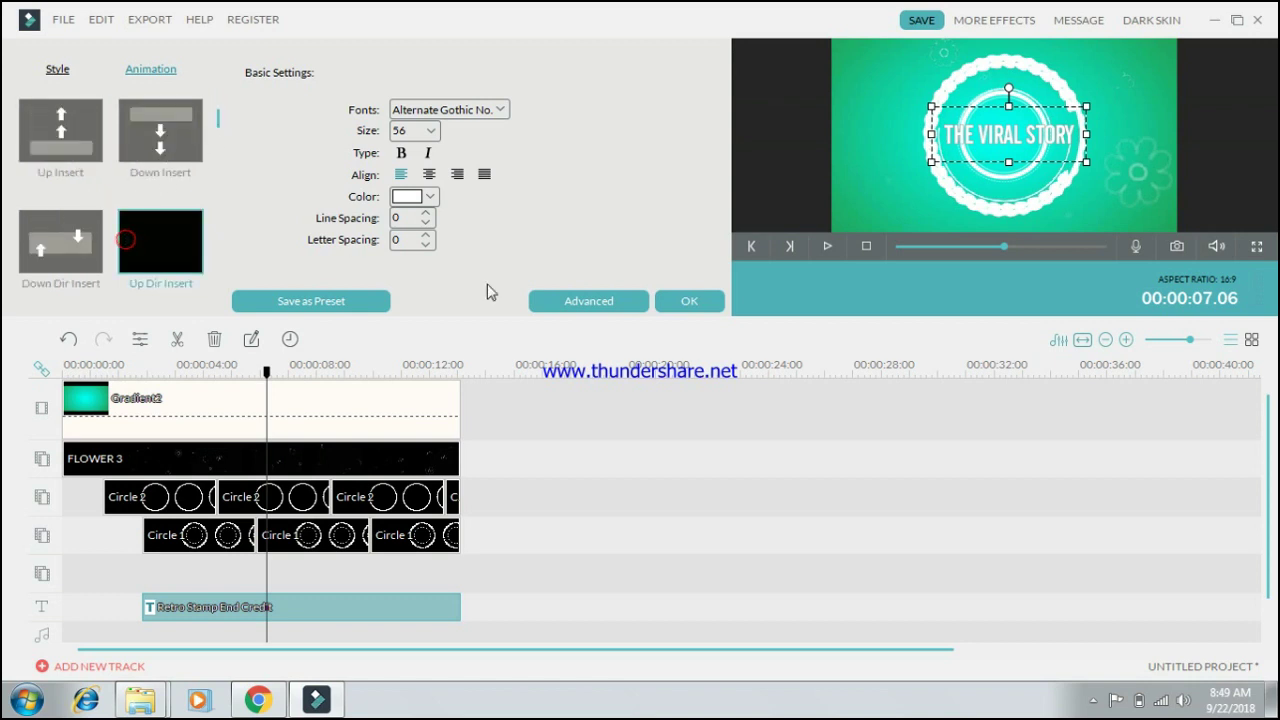
click(697, 313)
click(690, 302)
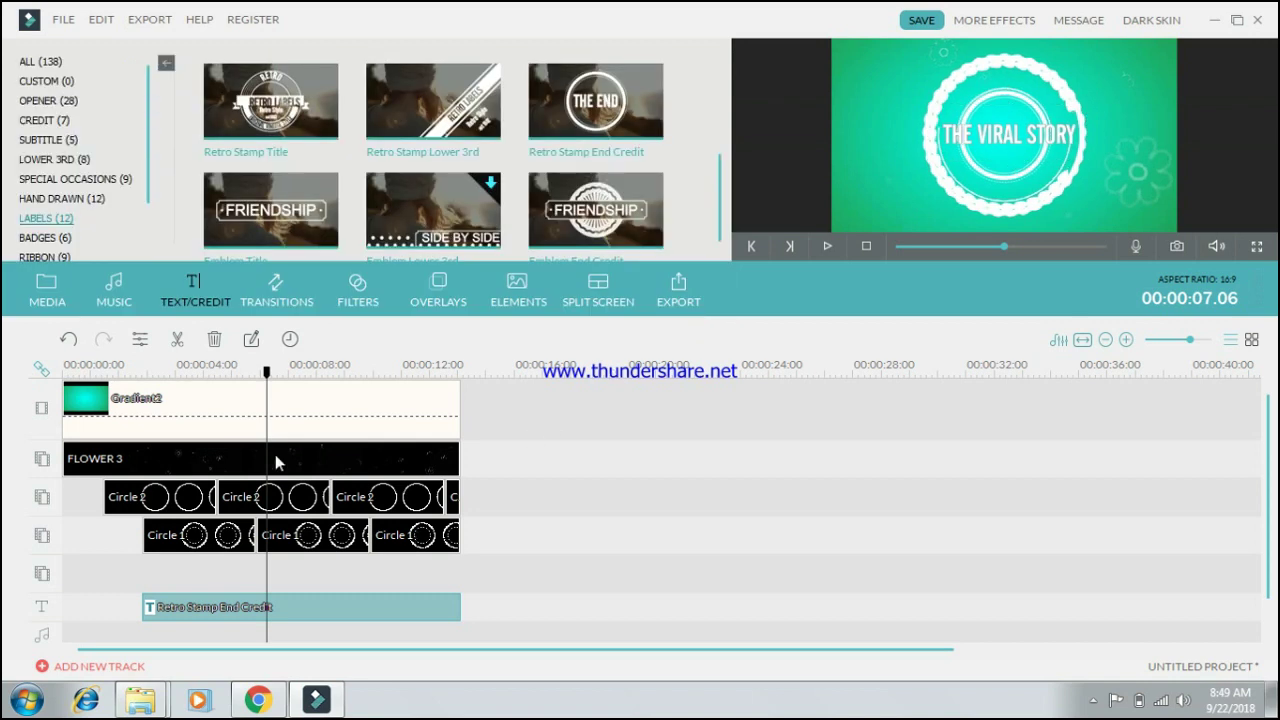
drag(267, 373, 66, 373)
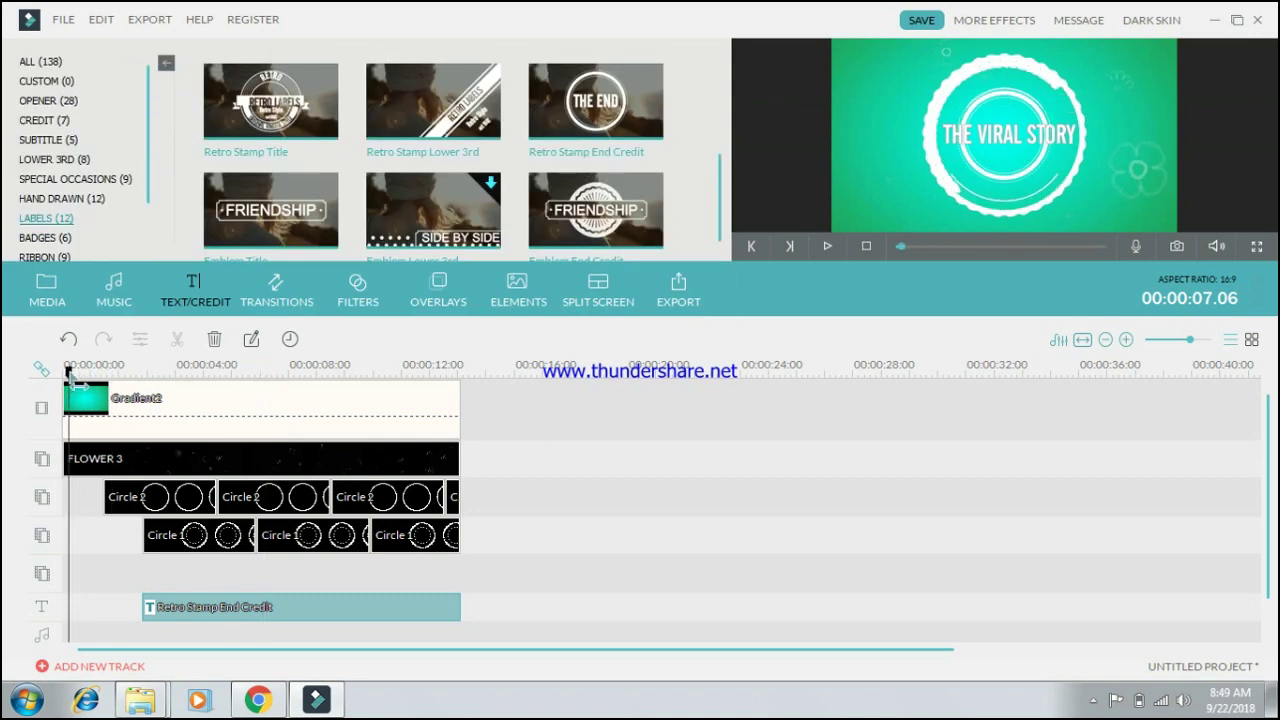
click(823, 247)
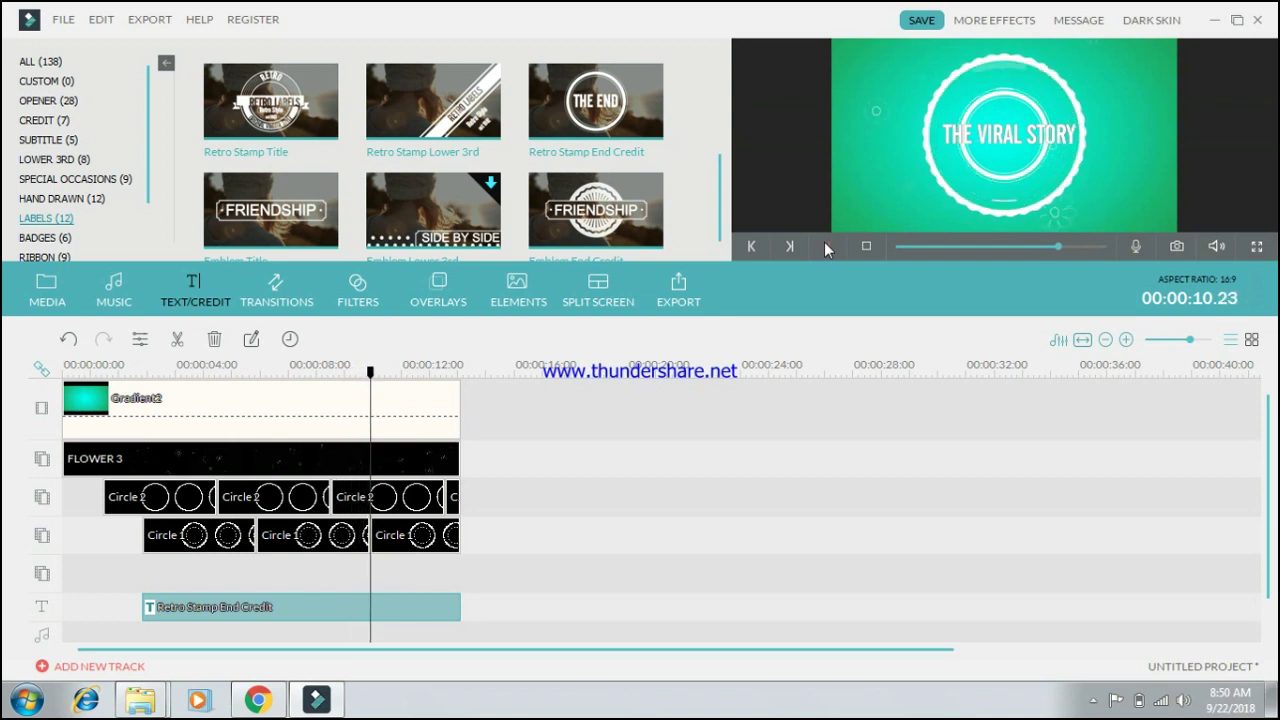
click(828, 245)
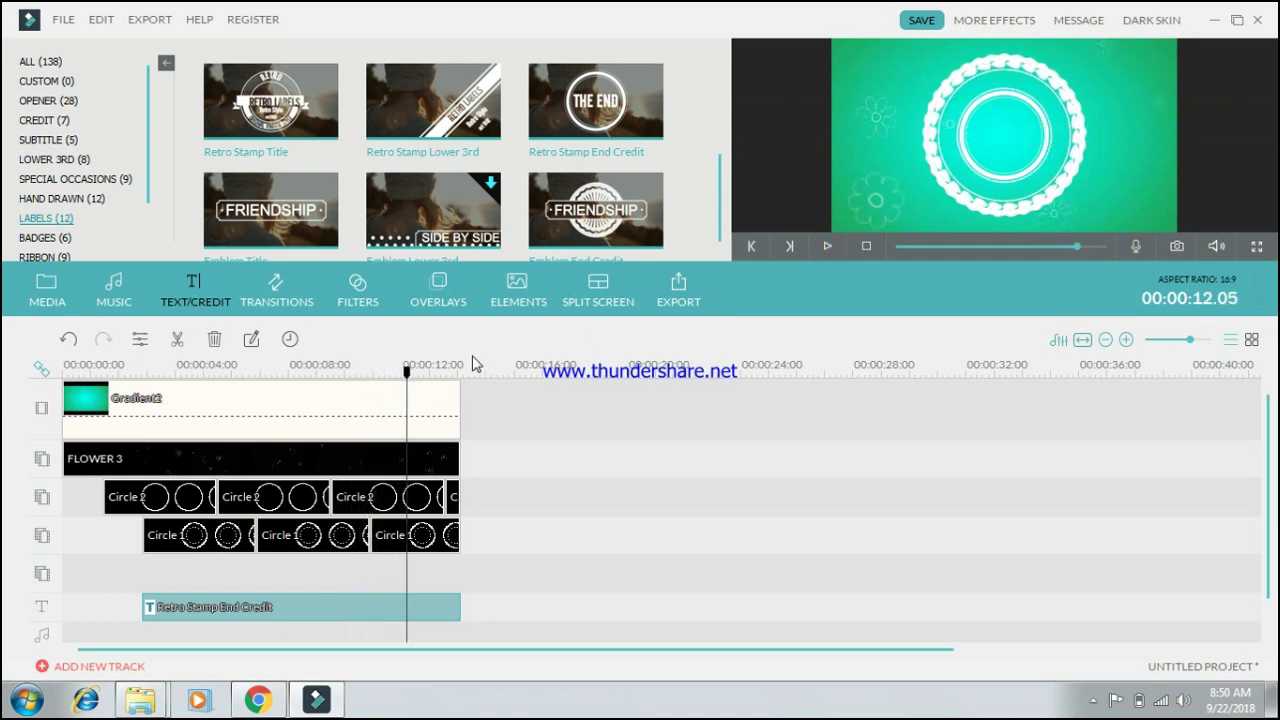
drag(406, 372, 64, 370)
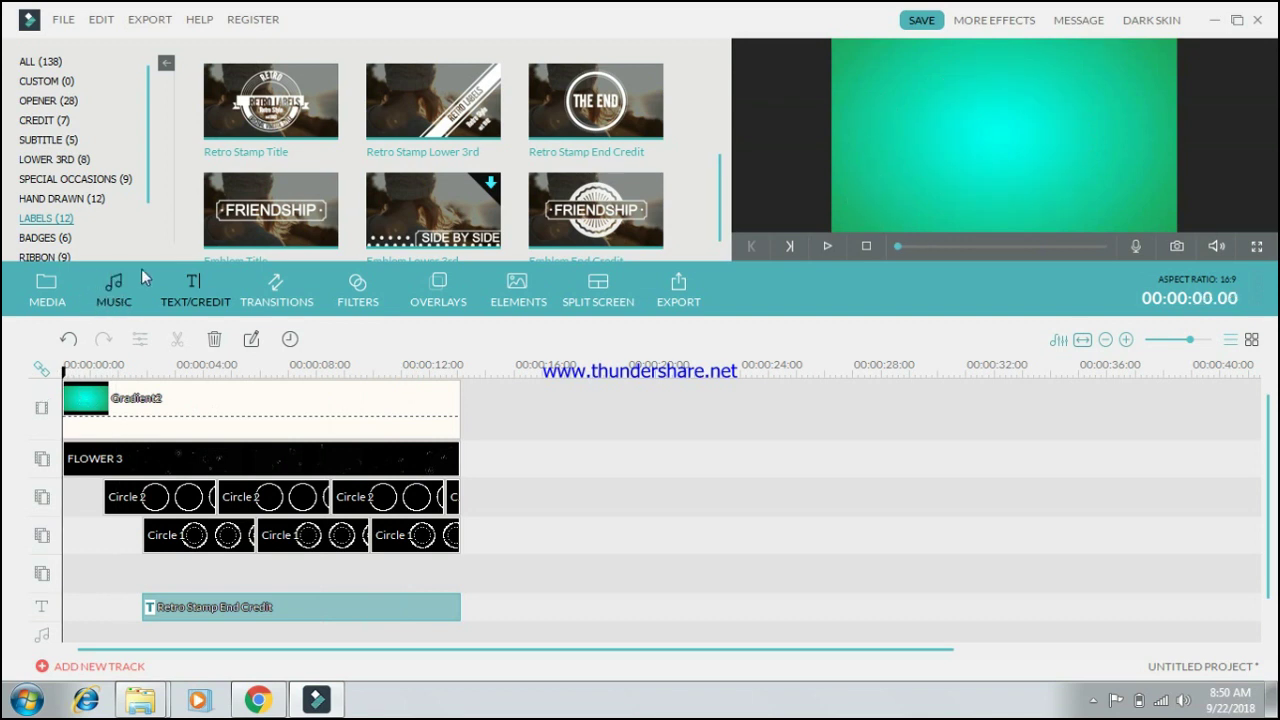
Add 'Little Maps - Just With You' to the audio track, trimmed to end at 00:00:14:03
click(116, 290)
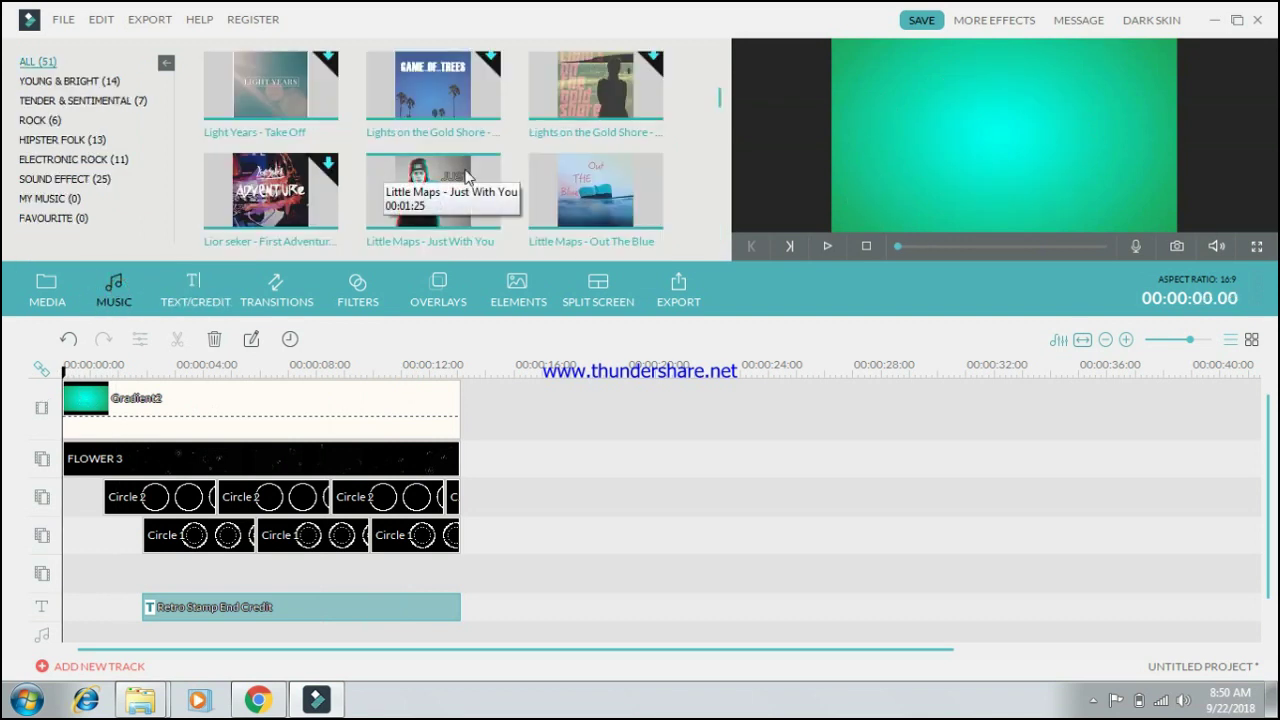
mouse_move(468, 180)
mouse_down()
mouse_move(183, 630)
mouse_move(78, 620)
mouse_move(541, 612)
mouse_up()
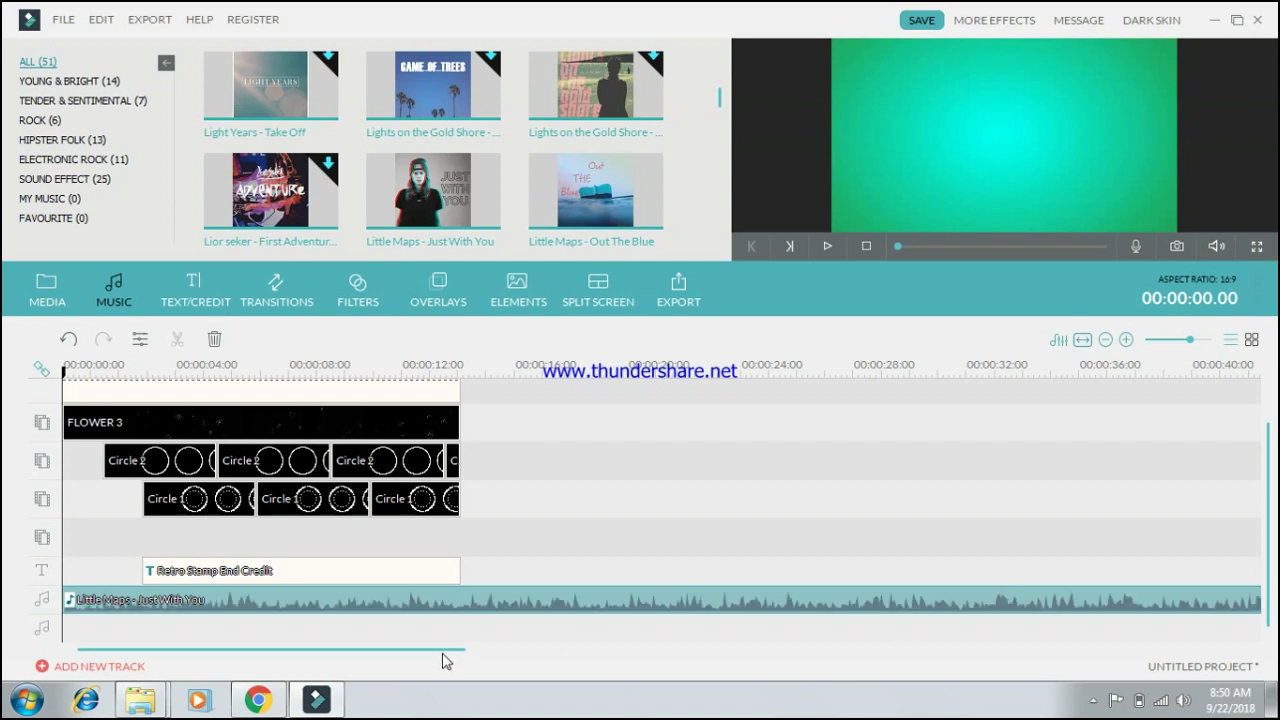
drag(445, 650, 672, 640)
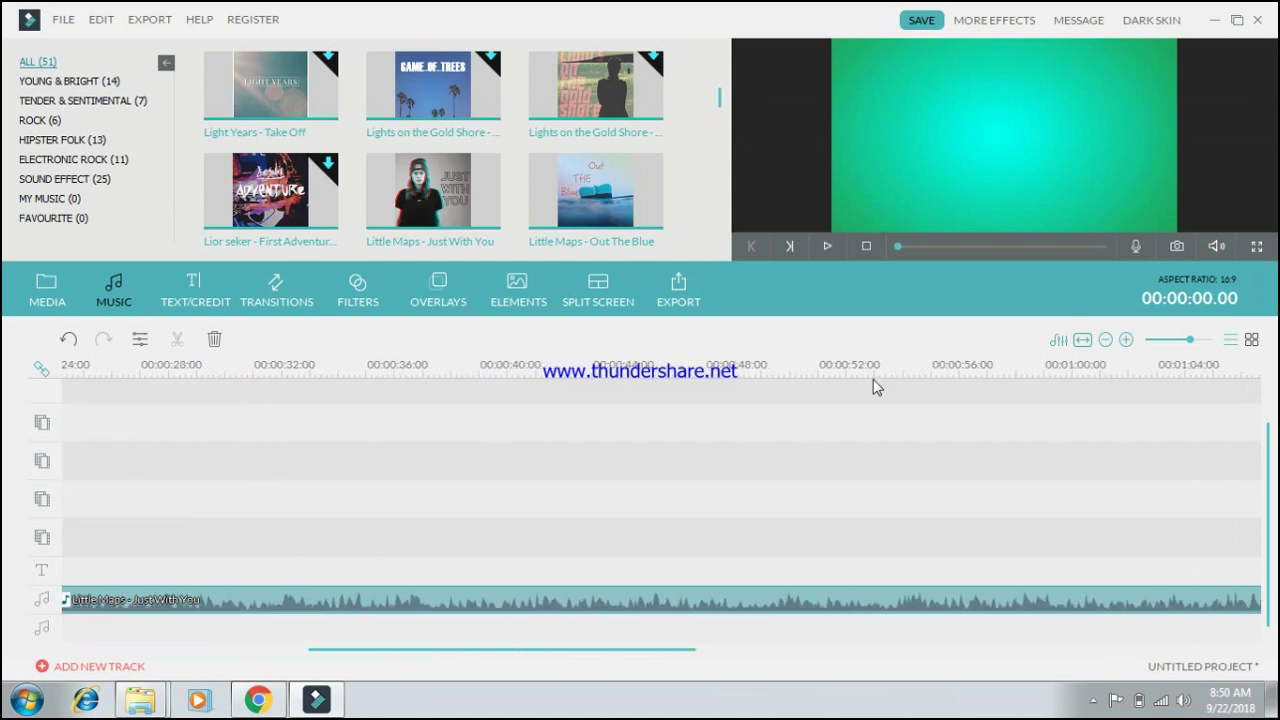
drag(876, 366, 474, 399)
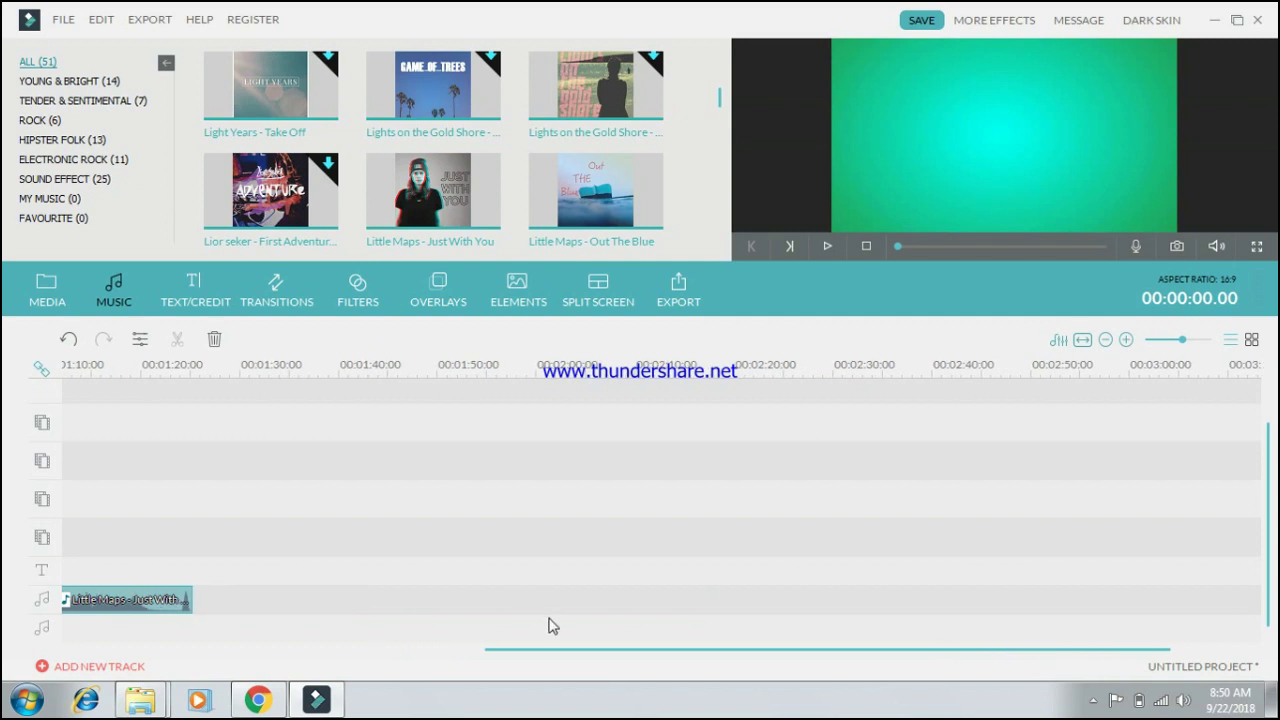
drag(555, 652, 72, 628)
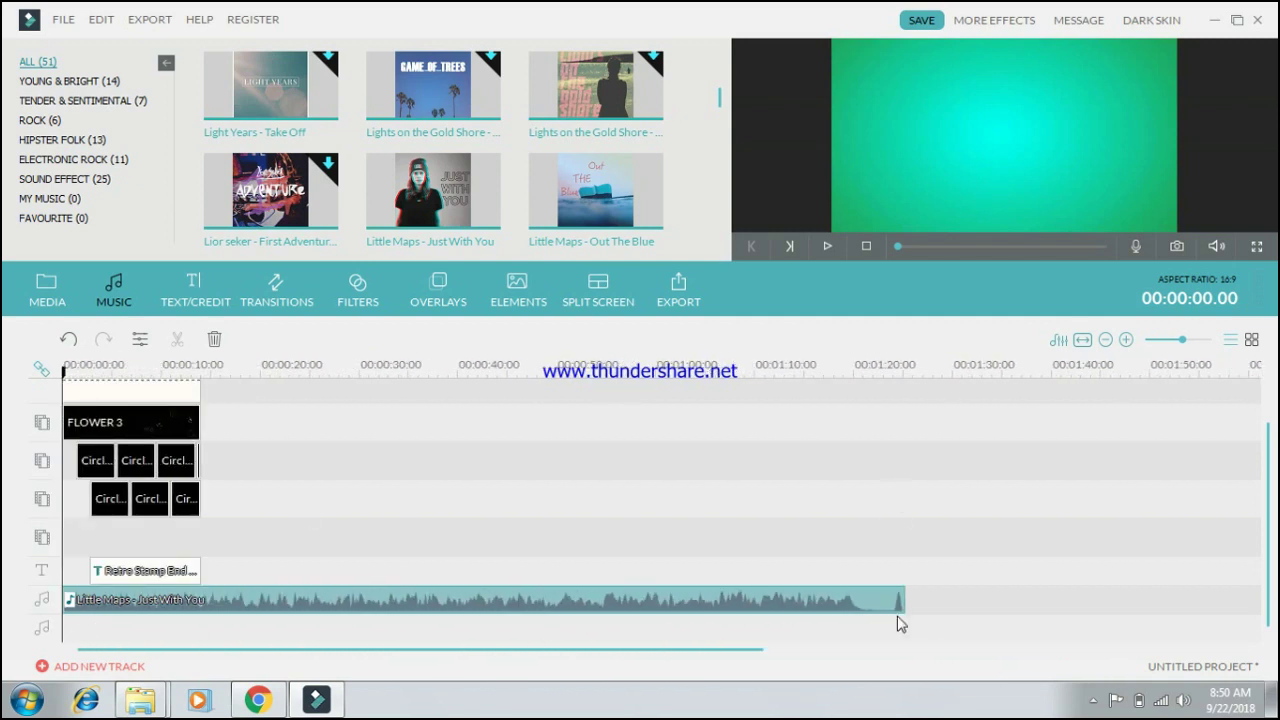
drag(902, 600, 203, 600)
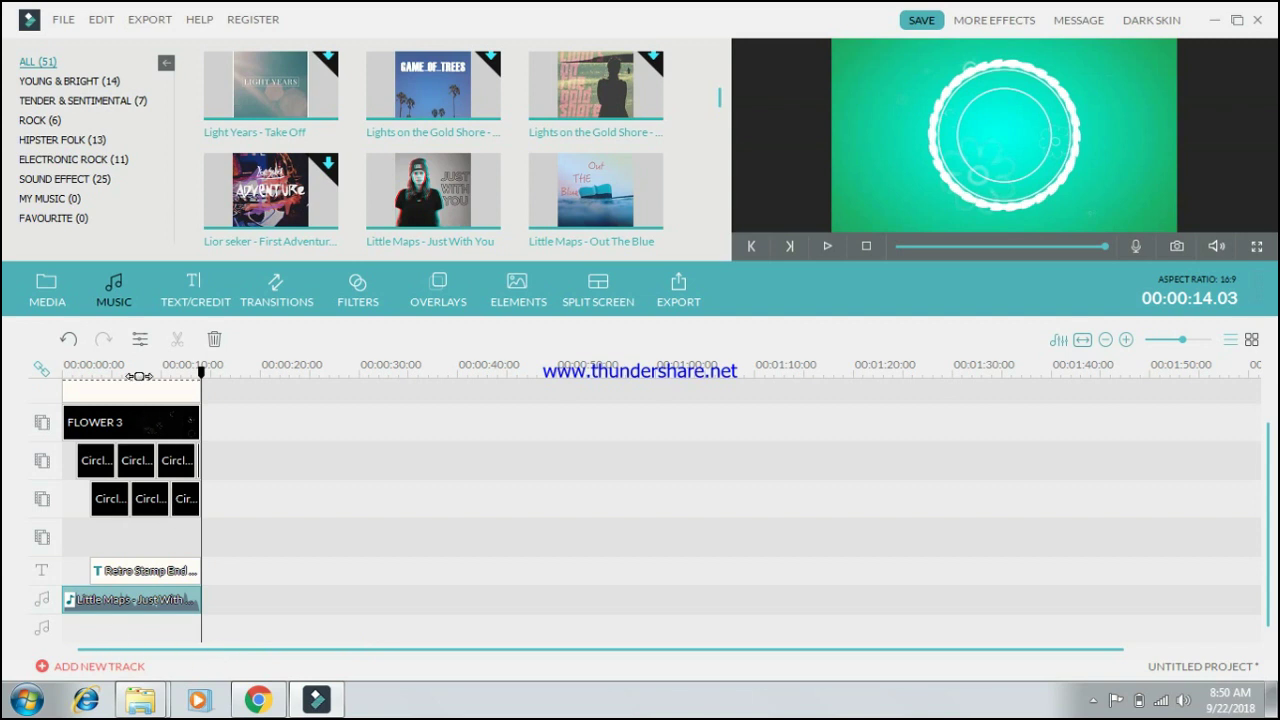
scroll(139, 376, up, 3)
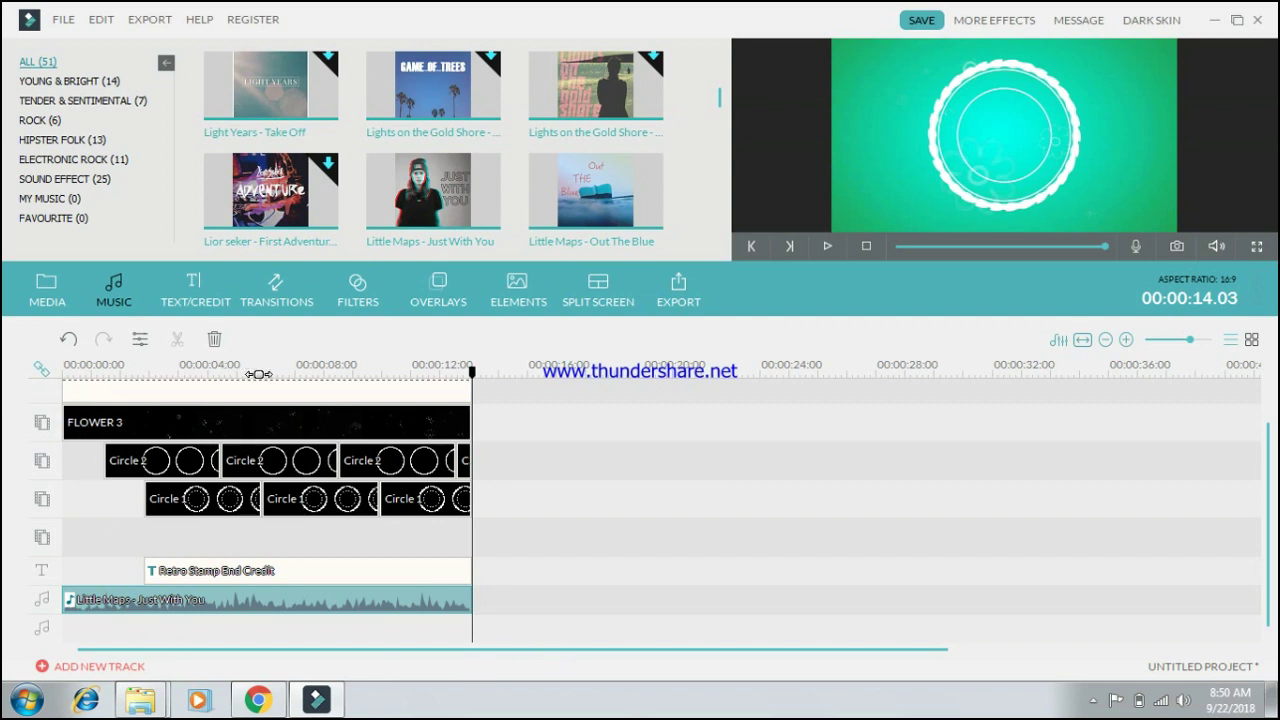
scroll(232, 372, up, 2)
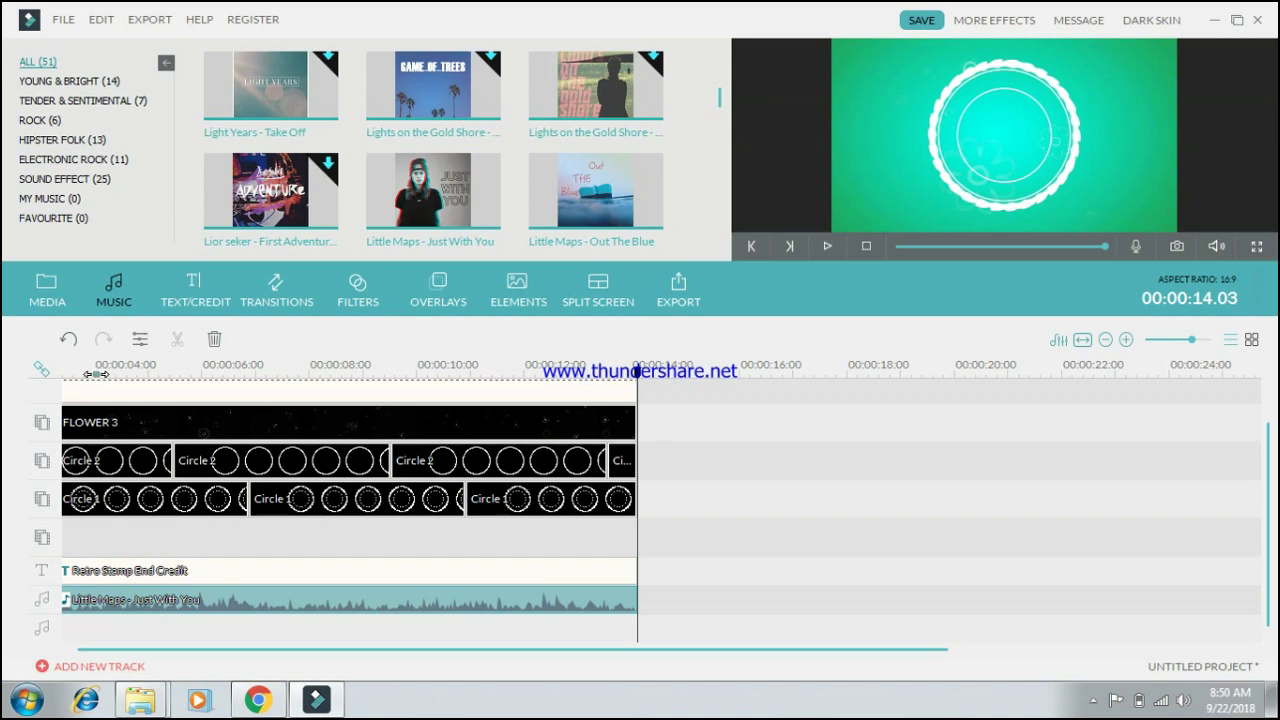
scroll(96, 373, up, 1)
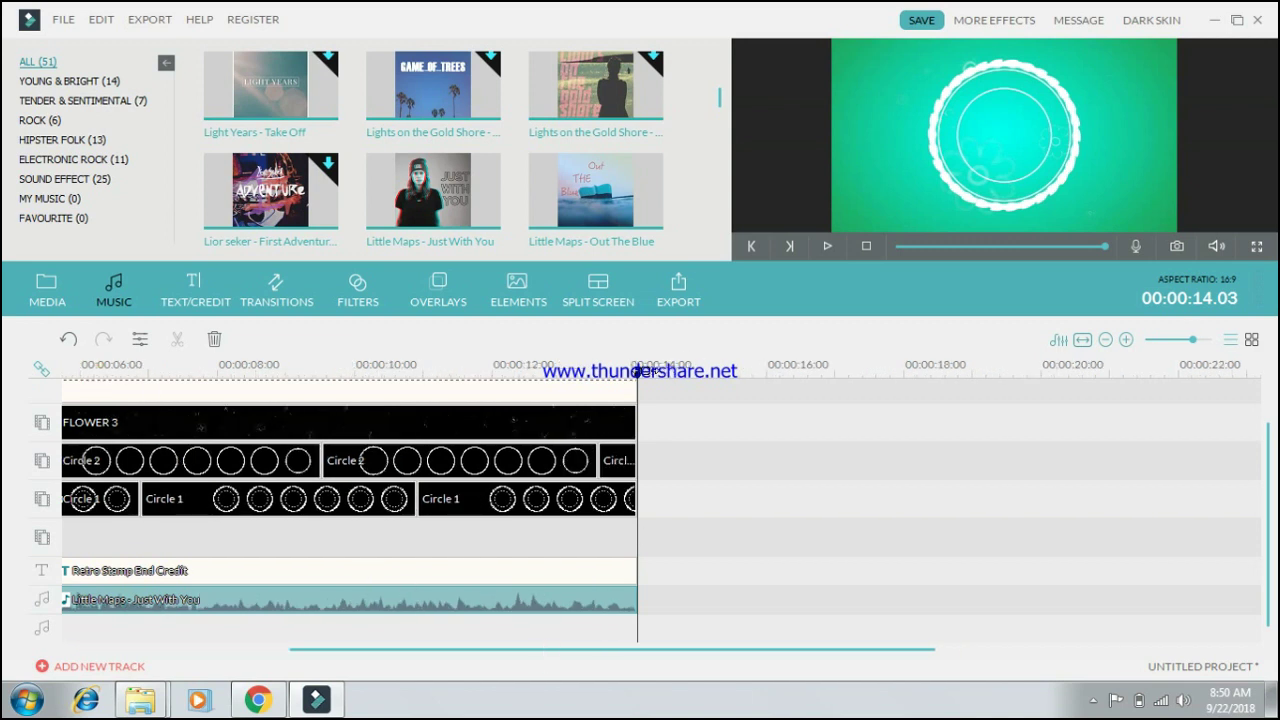
drag(647, 383, 10, 482)
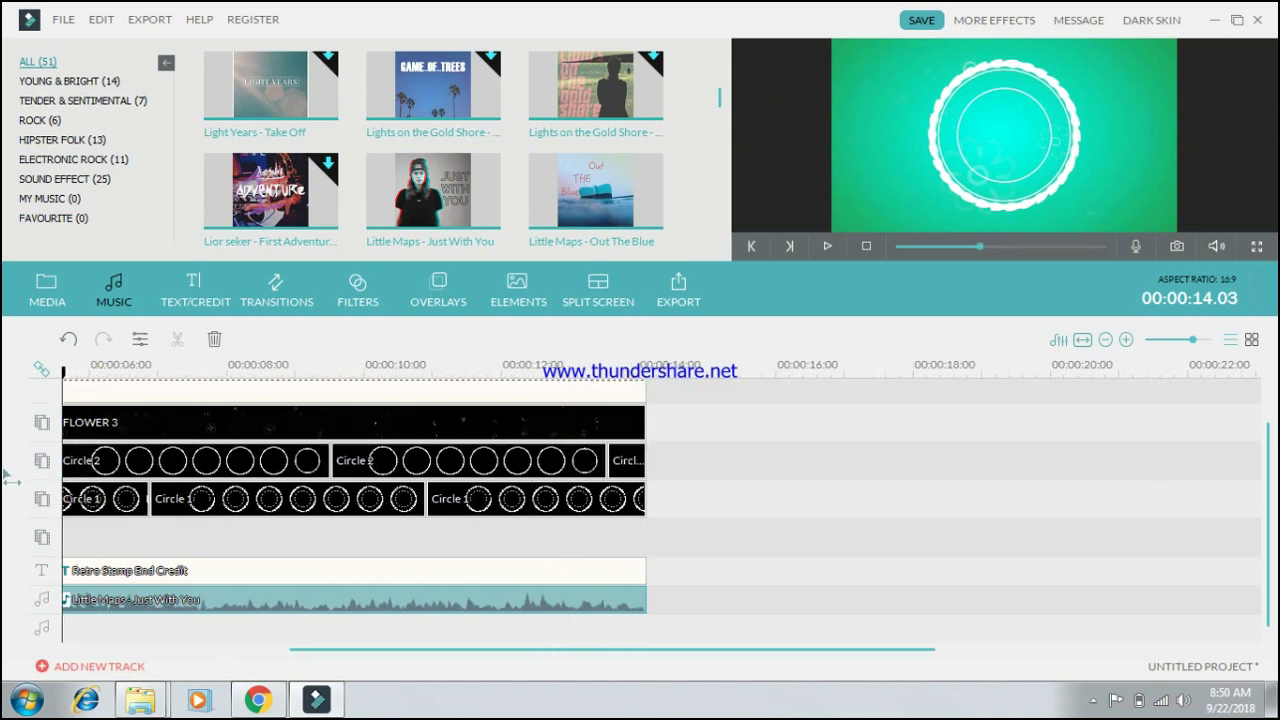
drag(470, 648, 103, 660)
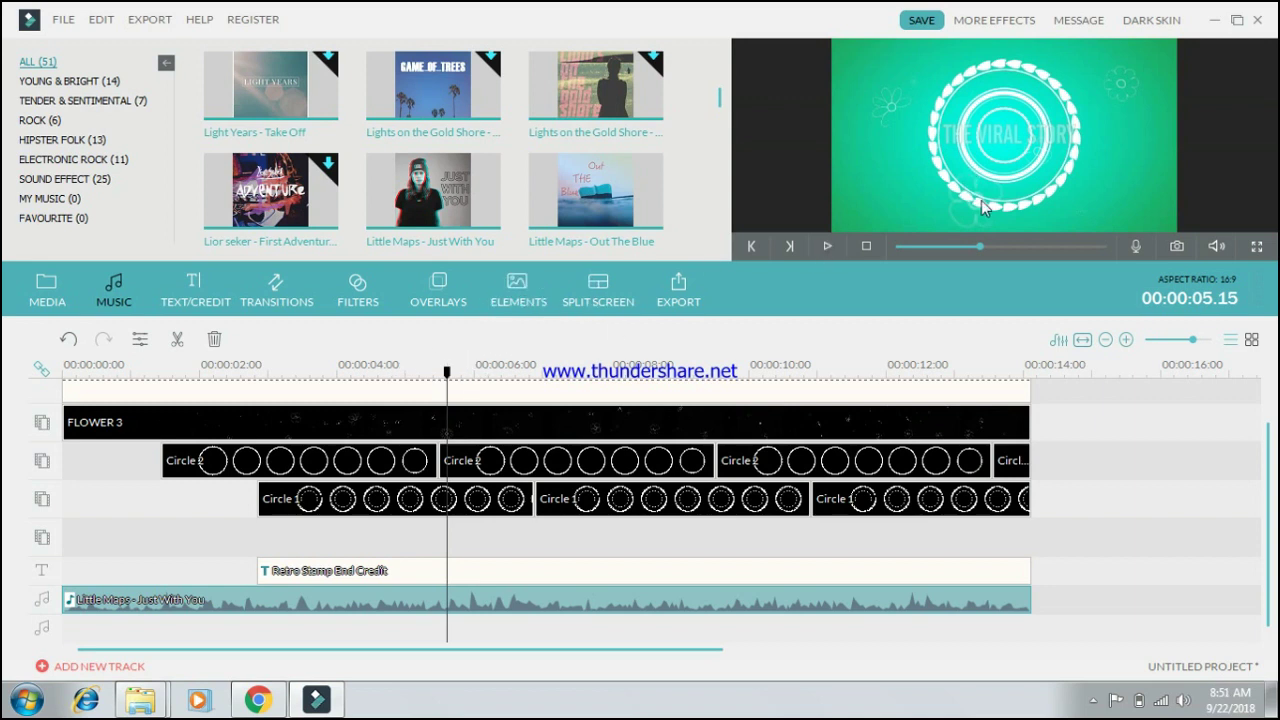
drag(983, 246, 889, 254)
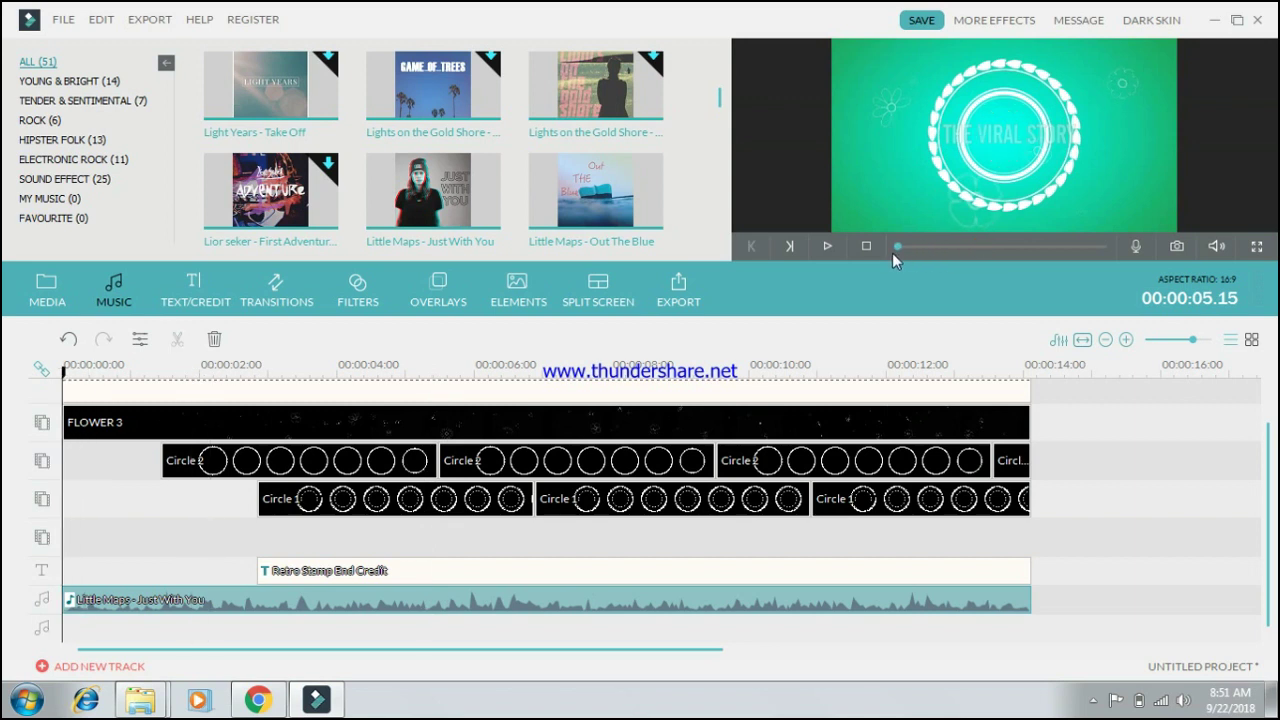
click(826, 247)
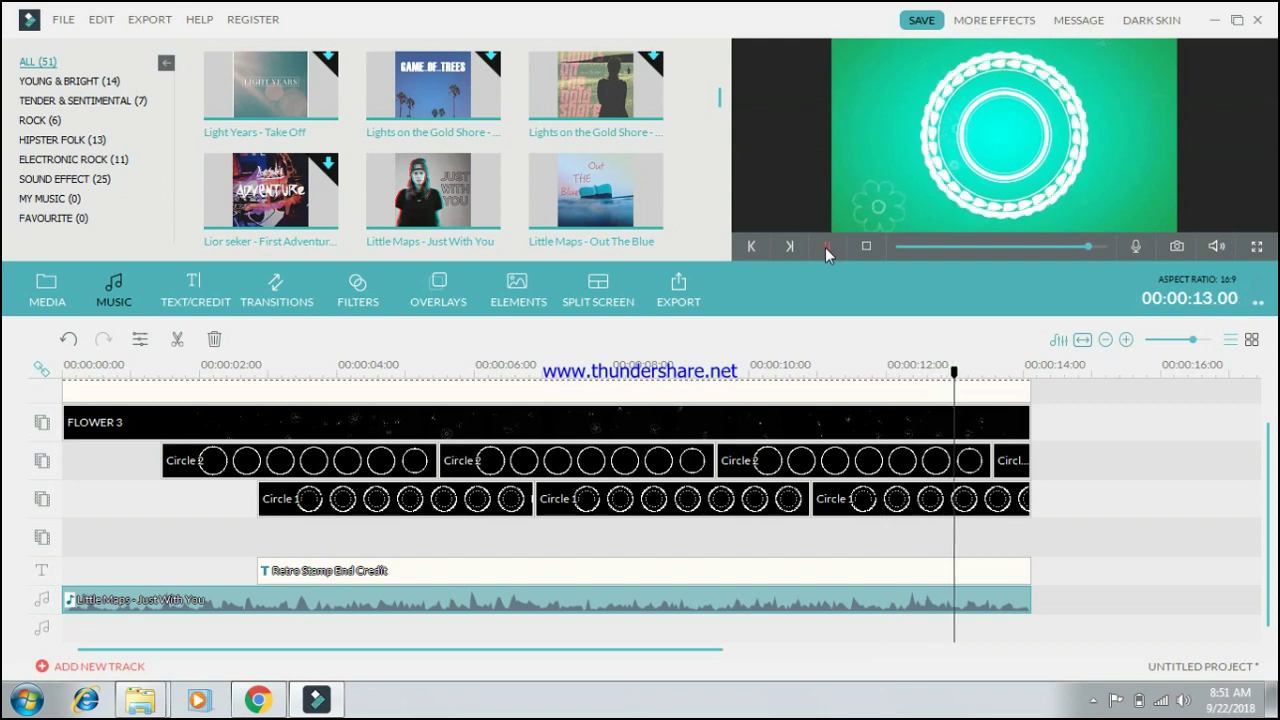
click(825, 247)
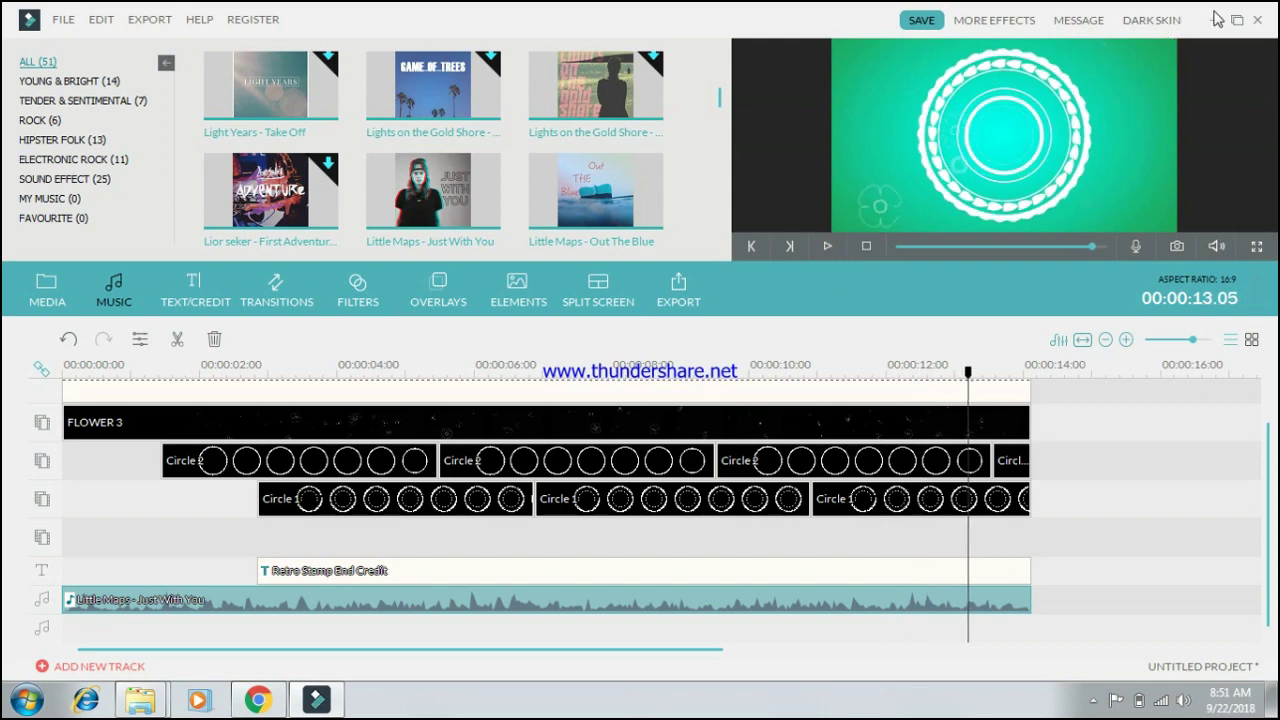